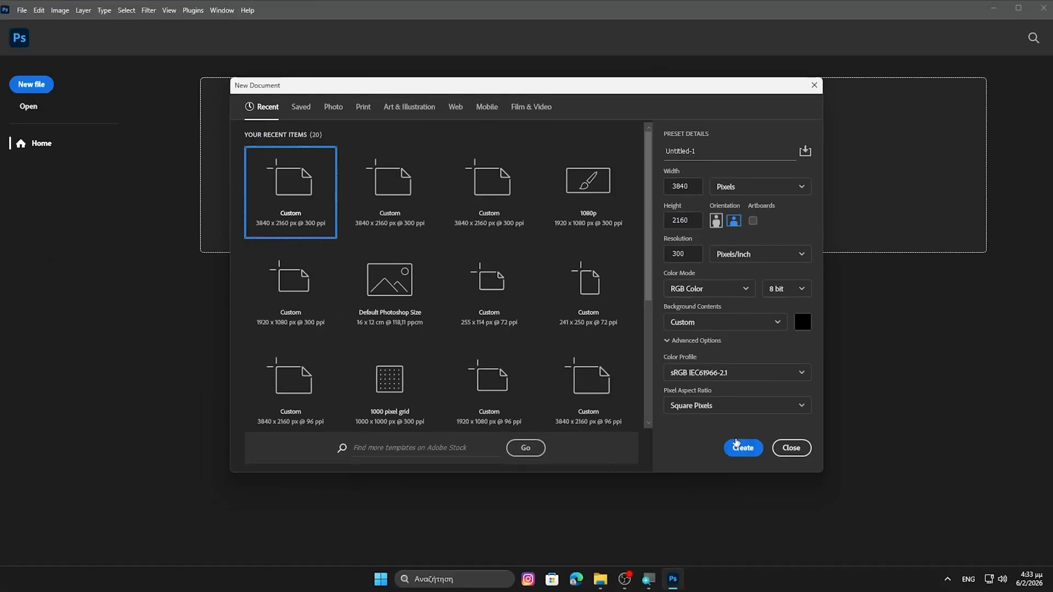
- Create a 3840 x 2160 px, 300 ppi document with a black background and add the white text GOLD
{"action": "left_click", "coordinate": [737, 444]}
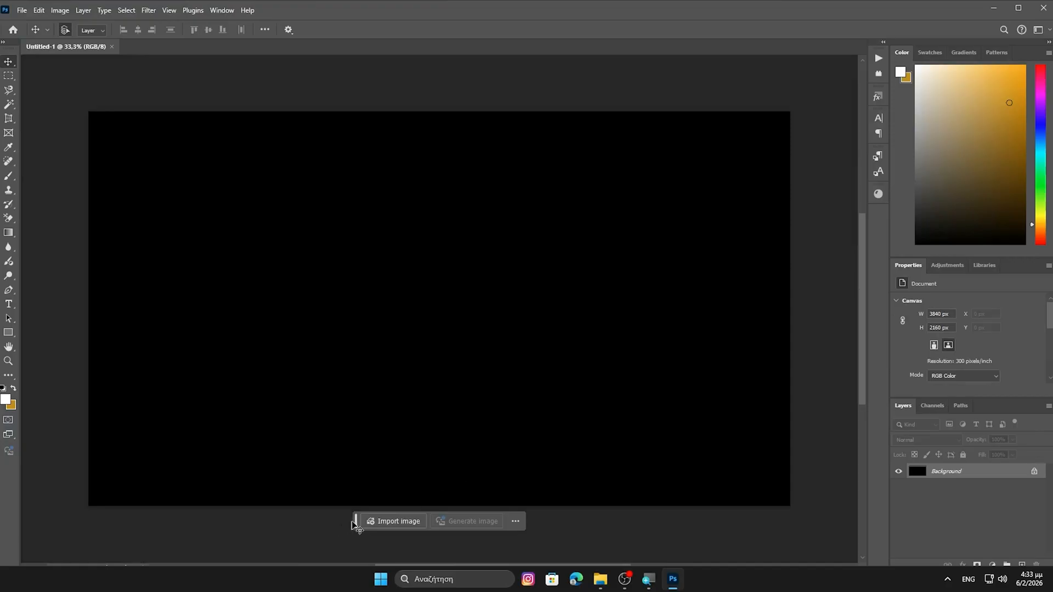
{"action": "left_click", "coordinate": [8, 305]}
{"action": "left_click", "coordinate": [321, 317]}
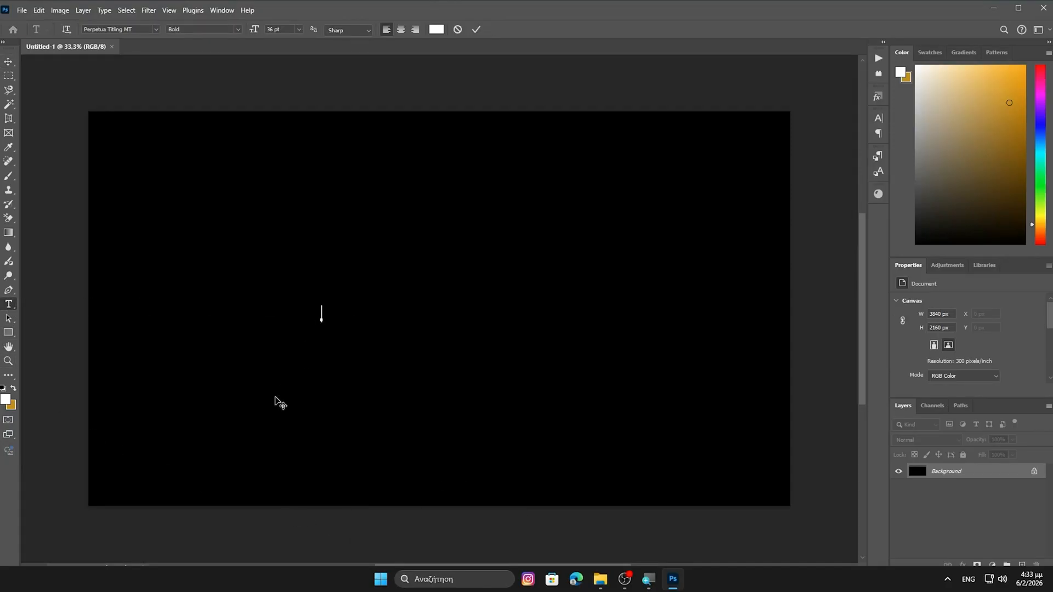
{"action": "type", "text": "\""}
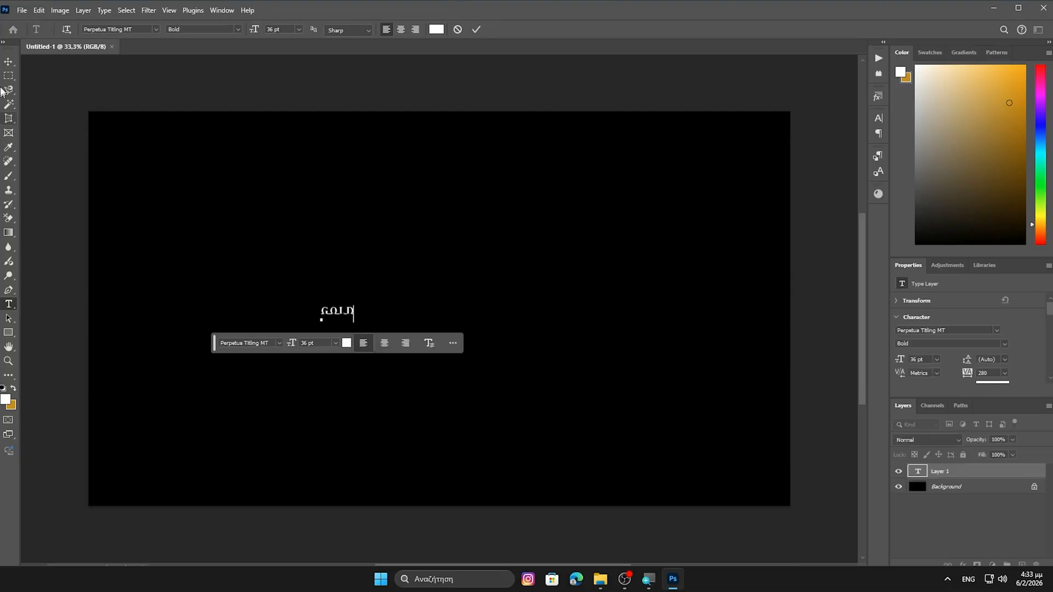
{"action": "left_click", "coordinate": [8, 63]}
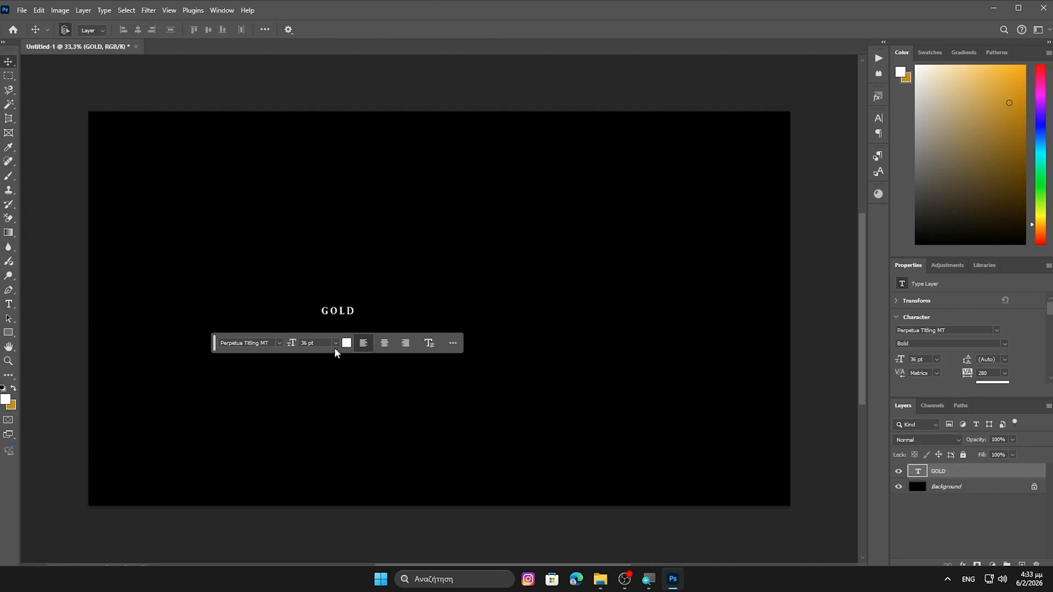
- Move the floating text bar below the canvas and set the GOLD text's font size to 500 pt
{"action": "left_click", "coordinate": [335, 343]}
{"action": "left_click", "coordinate": [222, 348]}
{"action": "left_click_drag", "start_coordinate": [216, 352], "coordinate": [243, 540]}
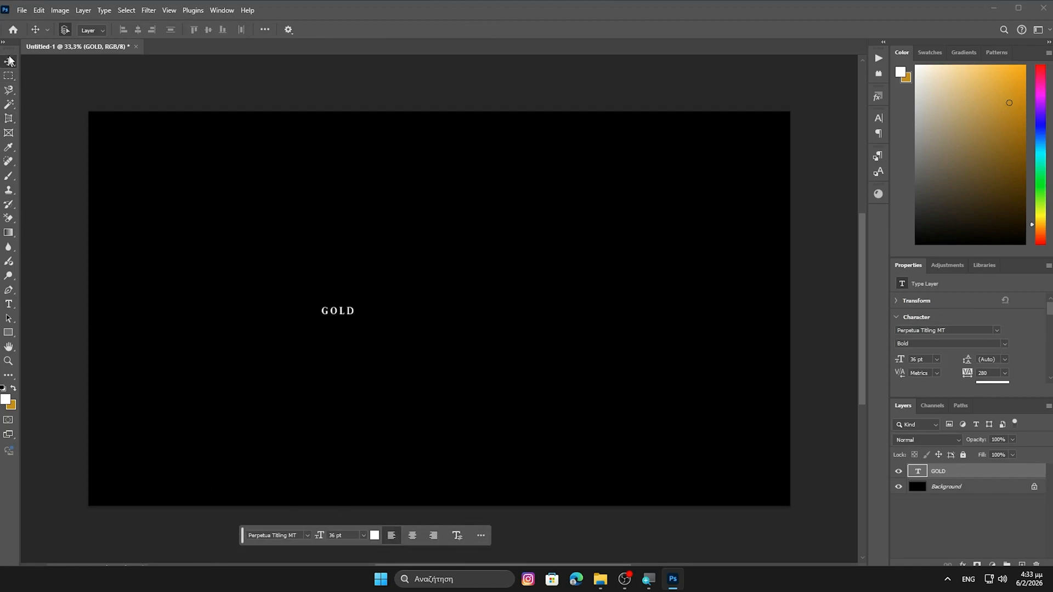
{"action": "left_click", "coordinate": [878, 118]}
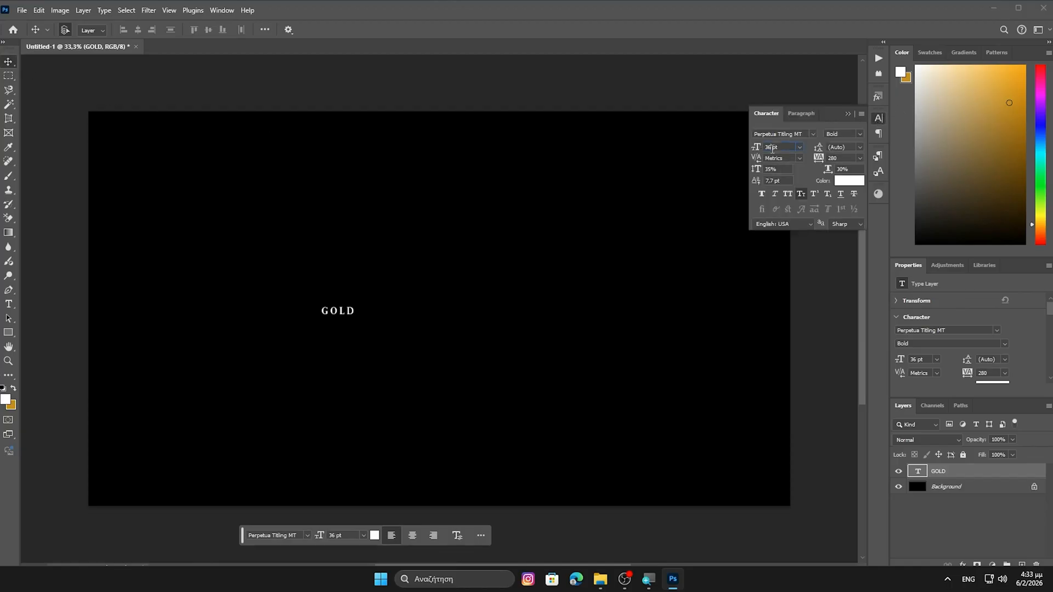
{"action": "key", "text": "BackSpace"}
{"action": "type", "text": "500"}
{"action": "key", "text": "Return"}
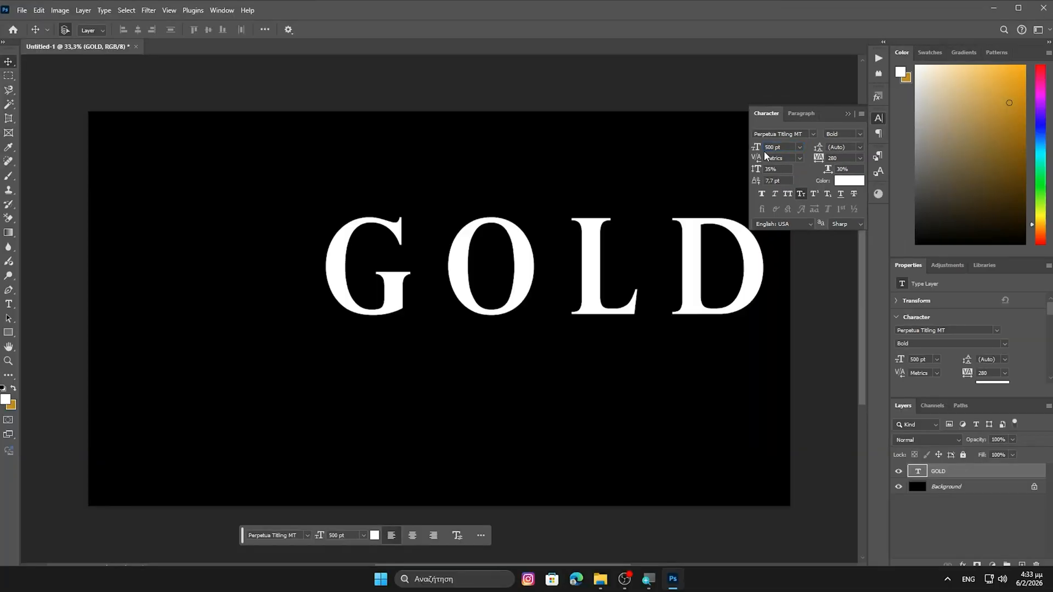
{"action": "left_click", "coordinate": [847, 114]}
- Centre the GOLD text horizontally and vertically, aligned to the canvas
{"action": "left_click_drag", "start_coordinate": [585, 283], "coordinate": [484, 329]}
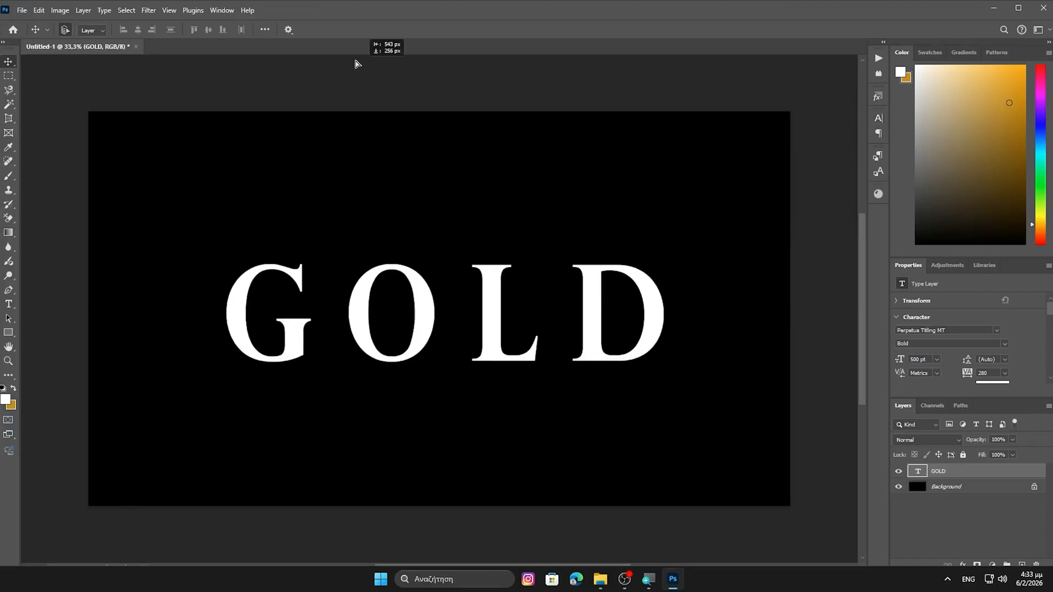
{"action": "left_click", "coordinate": [265, 30]}
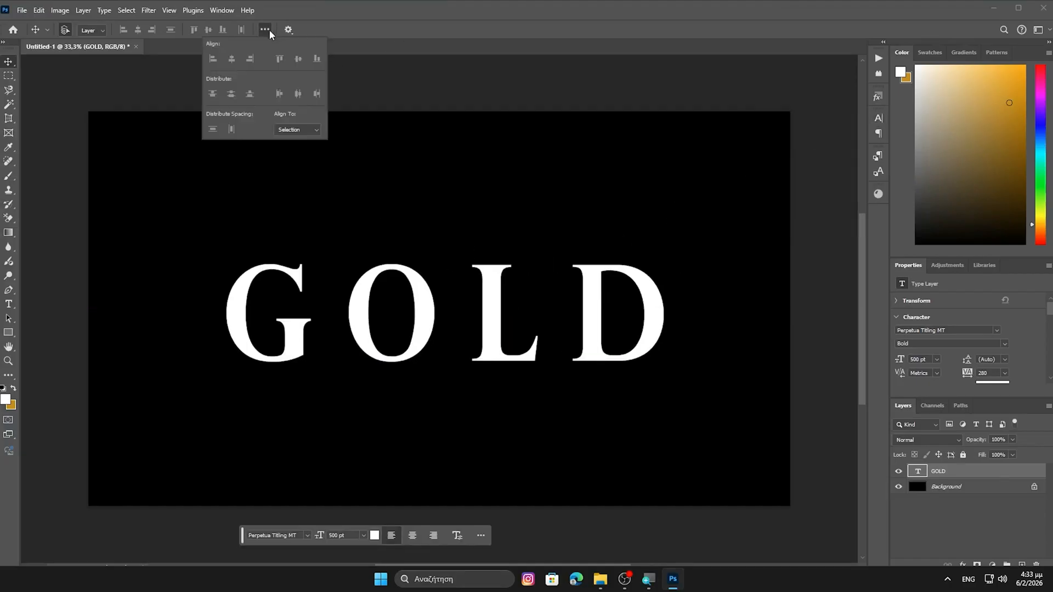
{"action": "left_click", "coordinate": [313, 130]}
{"action": "left_click", "coordinate": [299, 150]}
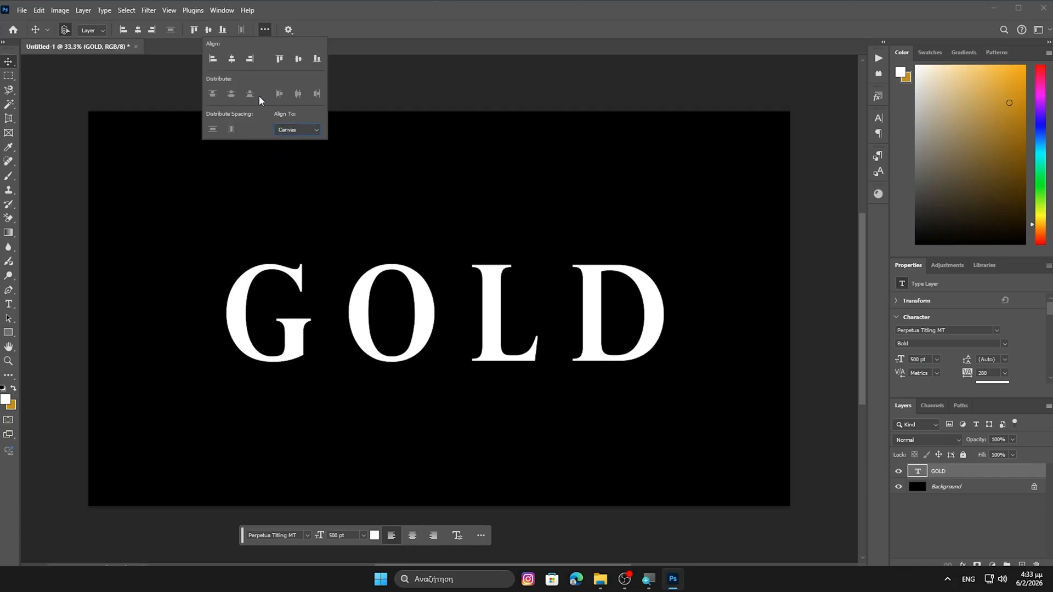
{"action": "left_click", "coordinate": [232, 59]}
{"action": "left_click", "coordinate": [298, 58]}
{"action": "left_click_drag", "start_coordinate": [551, 91], "coordinate": [551, 96]}
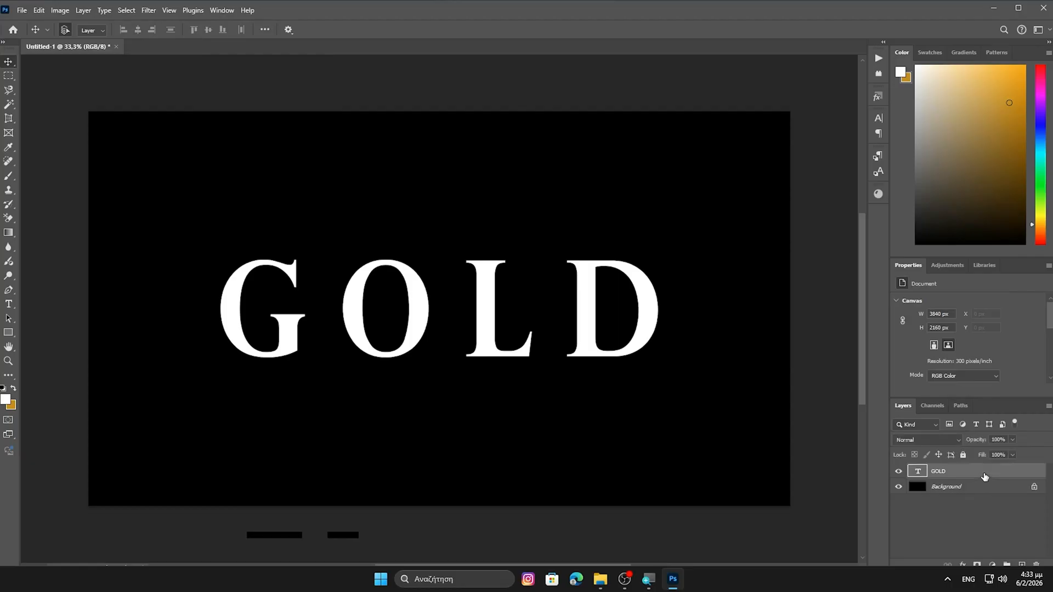
- Enable a Color Overlay effect in the GOLD layer's Layer Style, keeping the text in view
{"action": "double_click", "coordinate": [984, 476]}
{"action": "left_click_drag", "start_coordinate": [789, 82], "coordinate": [662, 133]}
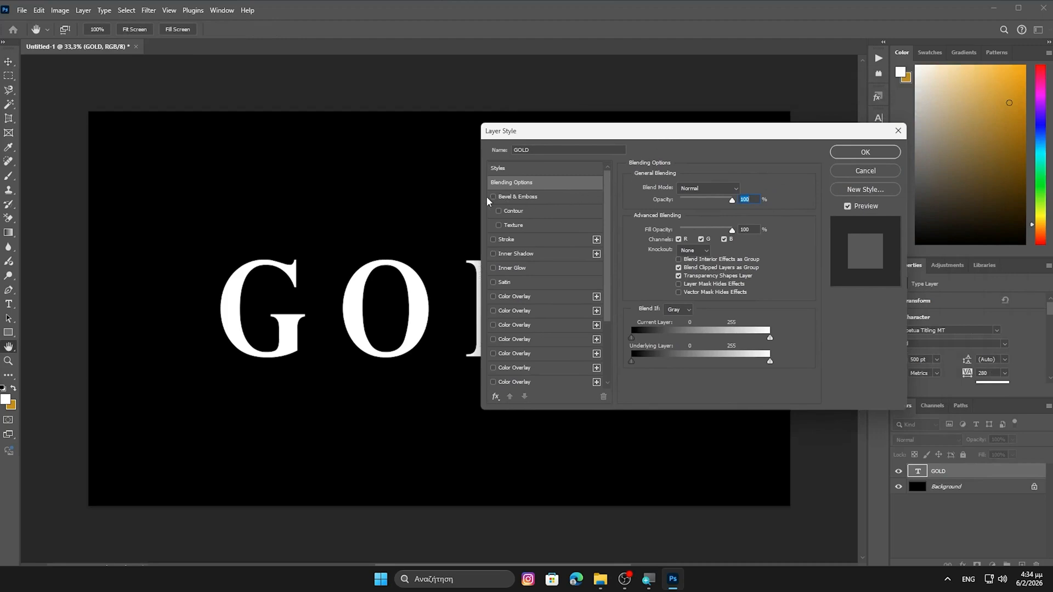
{"action": "left_click", "coordinate": [493, 296]}
{"action": "left_click", "coordinate": [546, 298]}
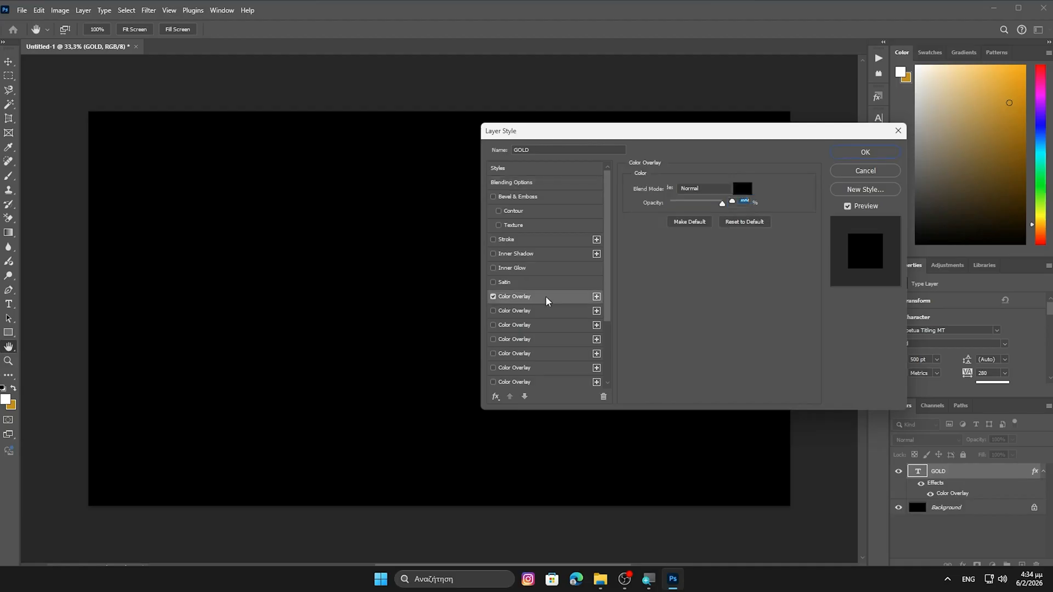
- Set the Color Overlay to the gold colour #dd9a31
{"action": "left_click", "coordinate": [746, 190]}
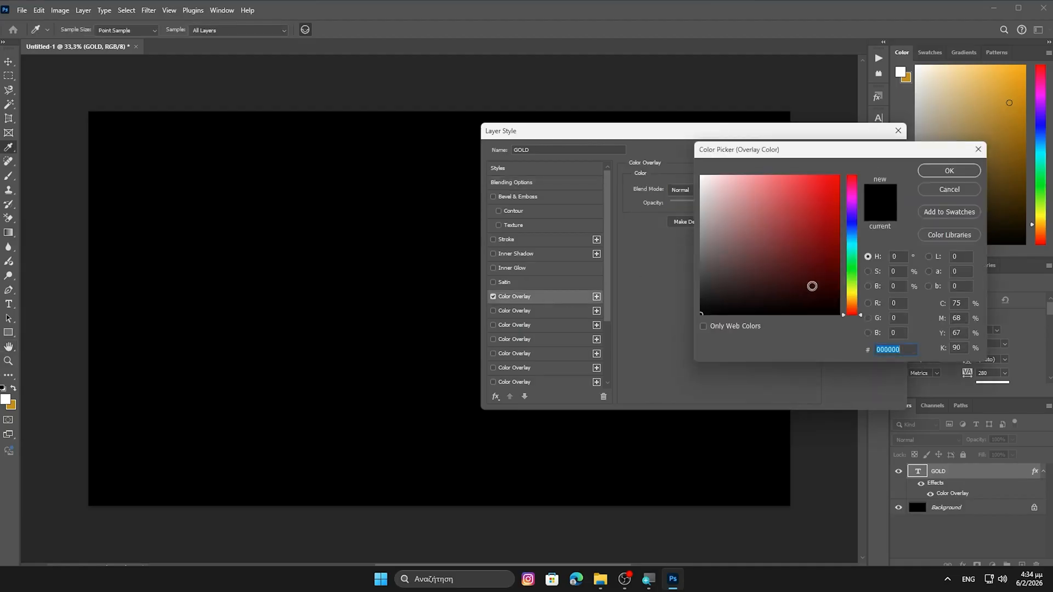
{"action": "left_click", "coordinate": [853, 301]}
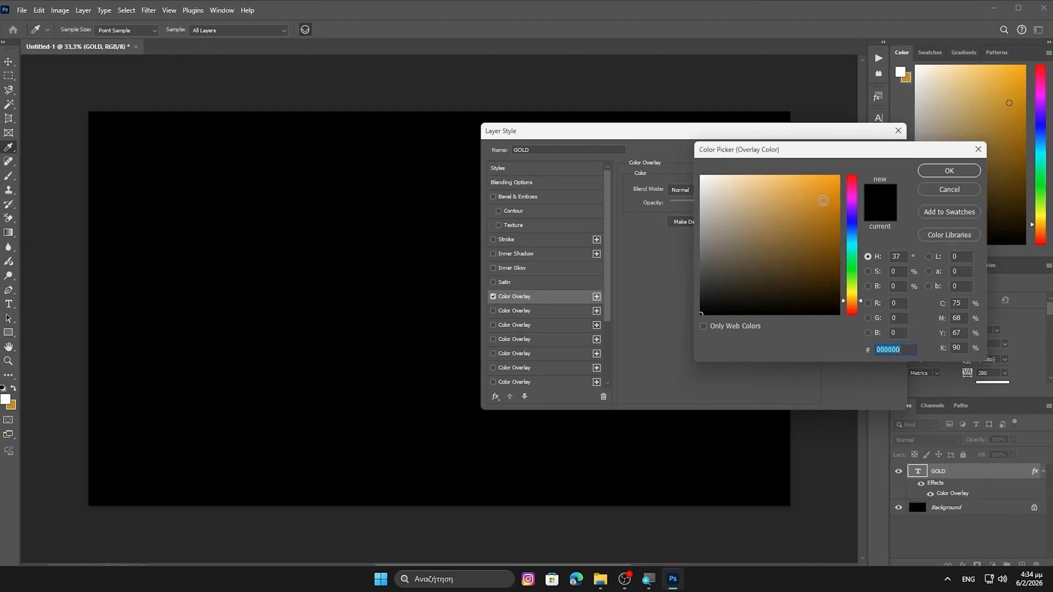
{"action": "left_click", "coordinate": [810, 185]}
{"action": "left_click_drag", "start_coordinate": [810, 185], "coordinate": [791, 184]}
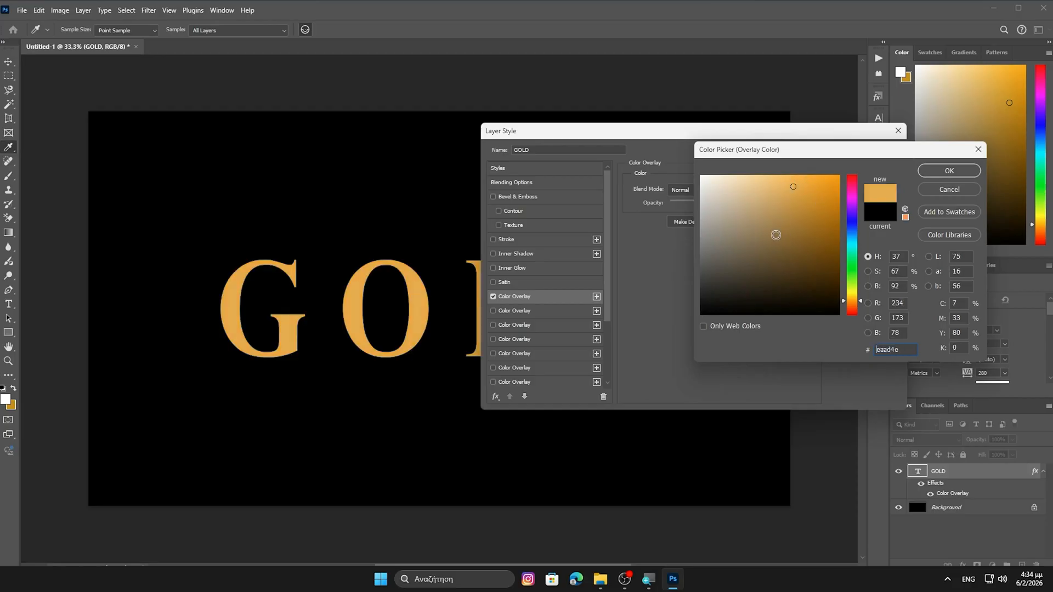
{"action": "left_click", "coordinate": [775, 239]}
{"action": "left_click_drag", "start_coordinate": [781, 216], "coordinate": [788, 188]}
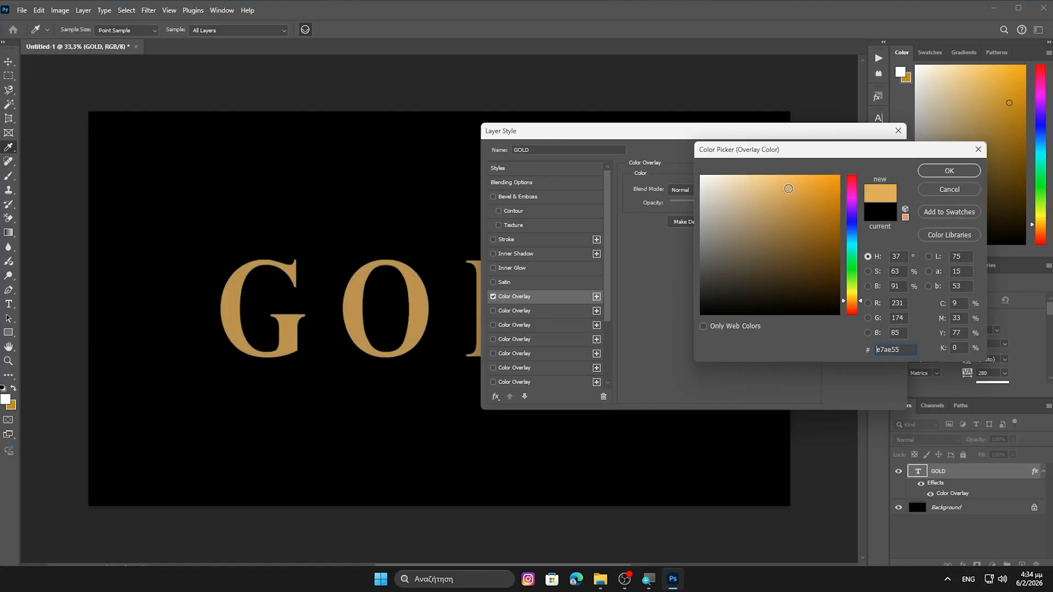
{"action": "left_click", "coordinate": [805, 212]}
{"action": "left_click_drag", "start_coordinate": [805, 212], "coordinate": [808, 193]}
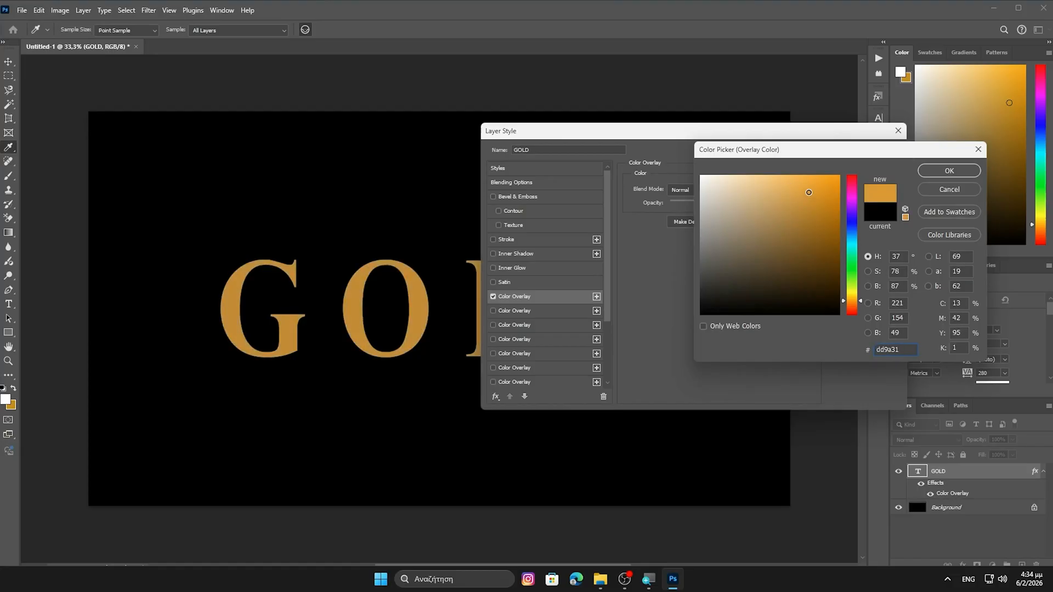
{"action": "left_click", "coordinate": [949, 171]}
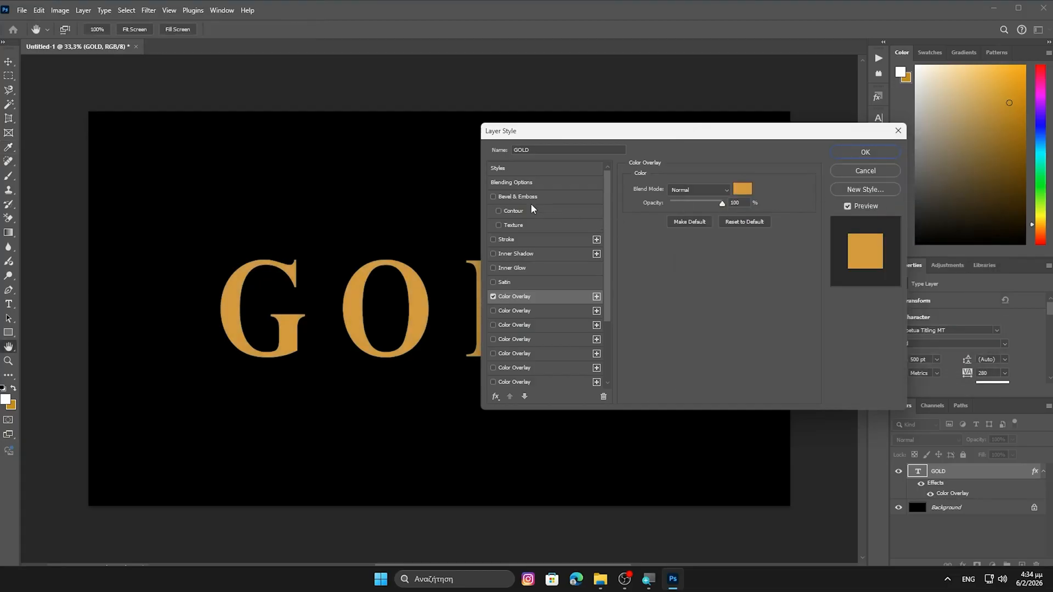
- Add Bevel & Emboss to the GOLD layer with the Inner Bevel style and the Chisel Hard technique
{"action": "left_click", "coordinate": [494, 197]}
{"action": "left_click", "coordinate": [539, 202]}
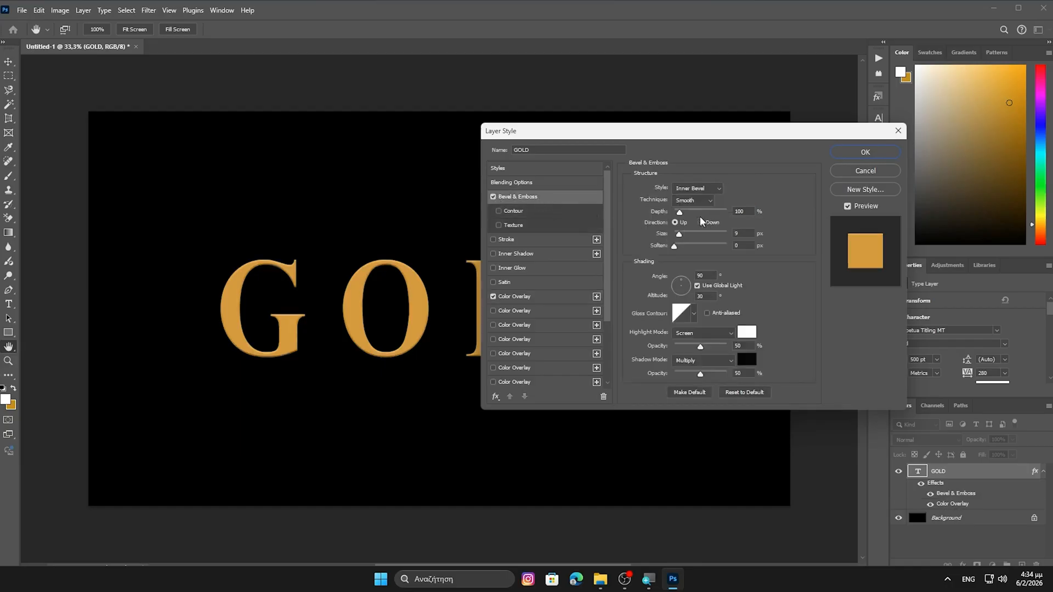
{"action": "left_click", "coordinate": [718, 190]}
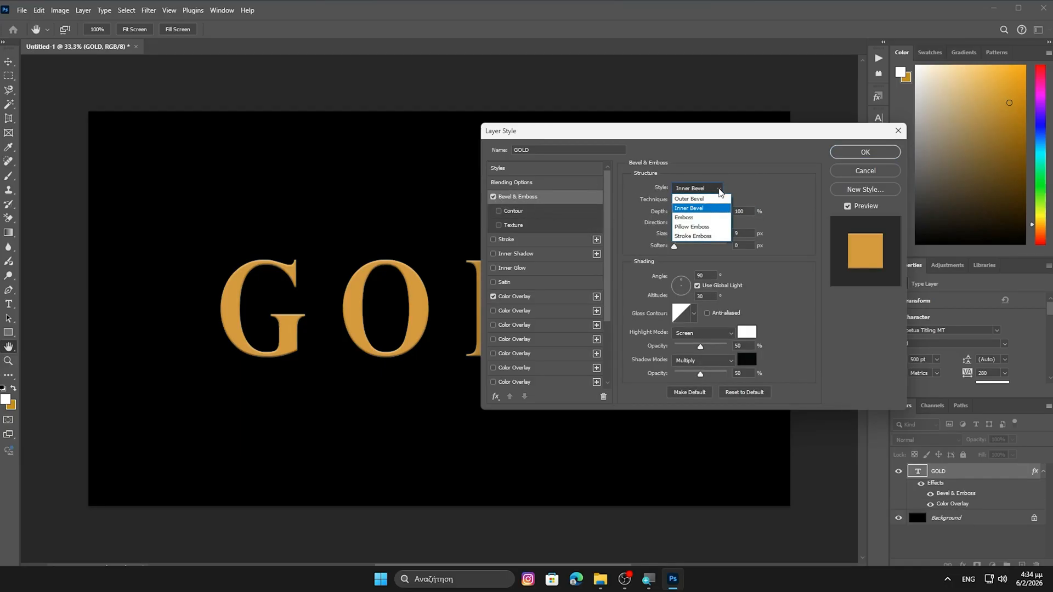
{"action": "left_click", "coordinate": [720, 189]}
{"action": "left_click", "coordinate": [707, 201]}
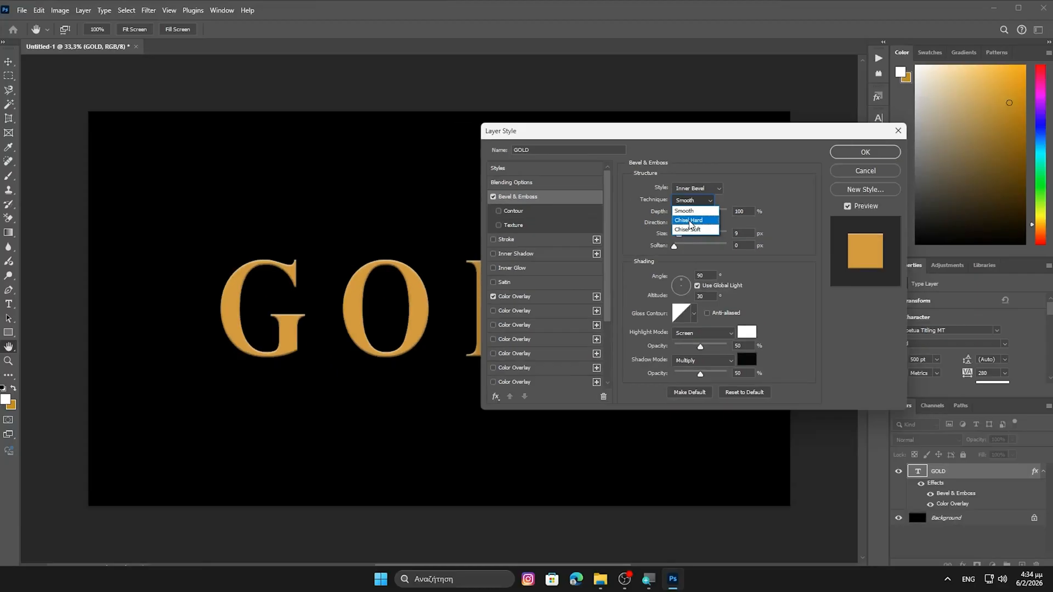
{"action": "left_click", "coordinate": [690, 221]}
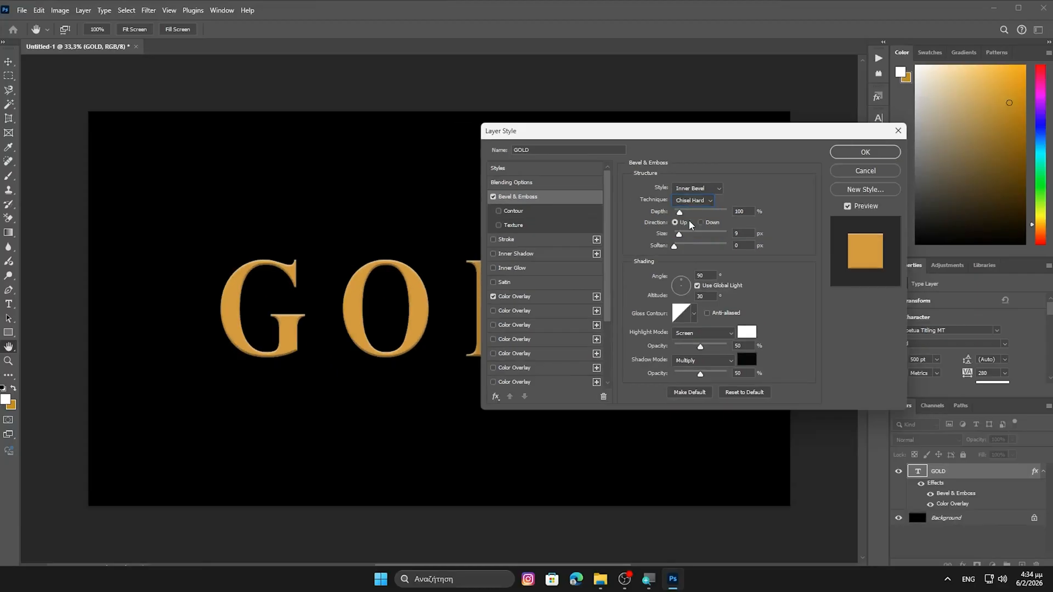
- Set the bevel's size to 109 px and its soften to 0 px
{"action": "left_click_drag", "start_coordinate": [679, 235], "coordinate": [695, 237]}
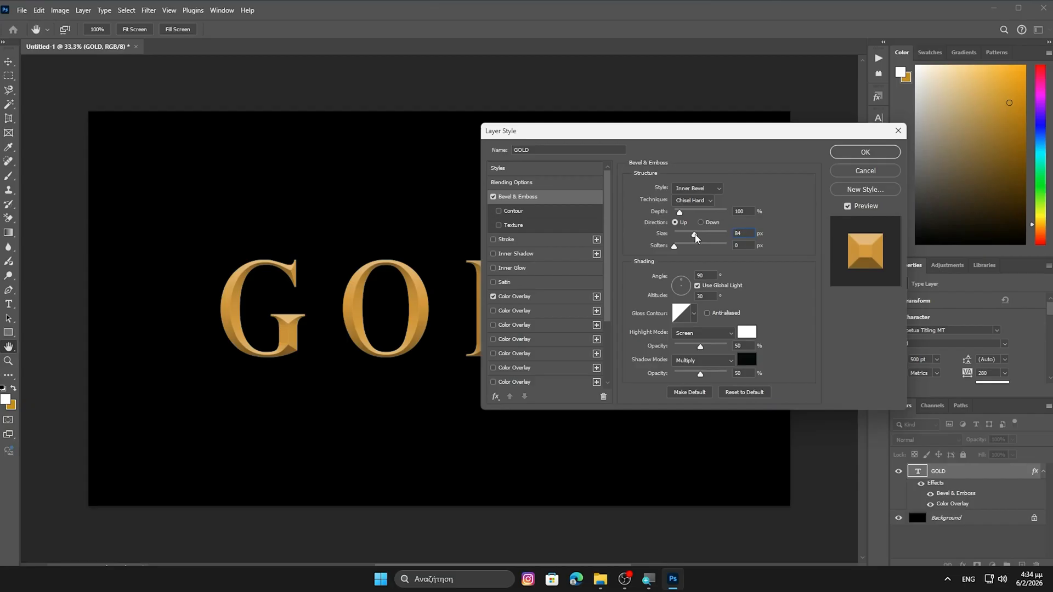
{"action": "left_click_drag", "start_coordinate": [695, 237], "coordinate": [700, 237]}
{"action": "left_click", "coordinate": [752, 234]}
{"action": "mouse_move", "coordinate": [675, 246]}
{"action": "left_mouse_down"}
{"action": "mouse_move", "coordinate": [690, 247]}
{"action": "mouse_move", "coordinate": [658, 250]}
{"action": "left_mouse_up"}
- Give the bevel the three-peaked double-ring gloss contour and set its highlight mode to Linear Dodge (Add)
{"action": "left_click", "coordinate": [694, 314]}
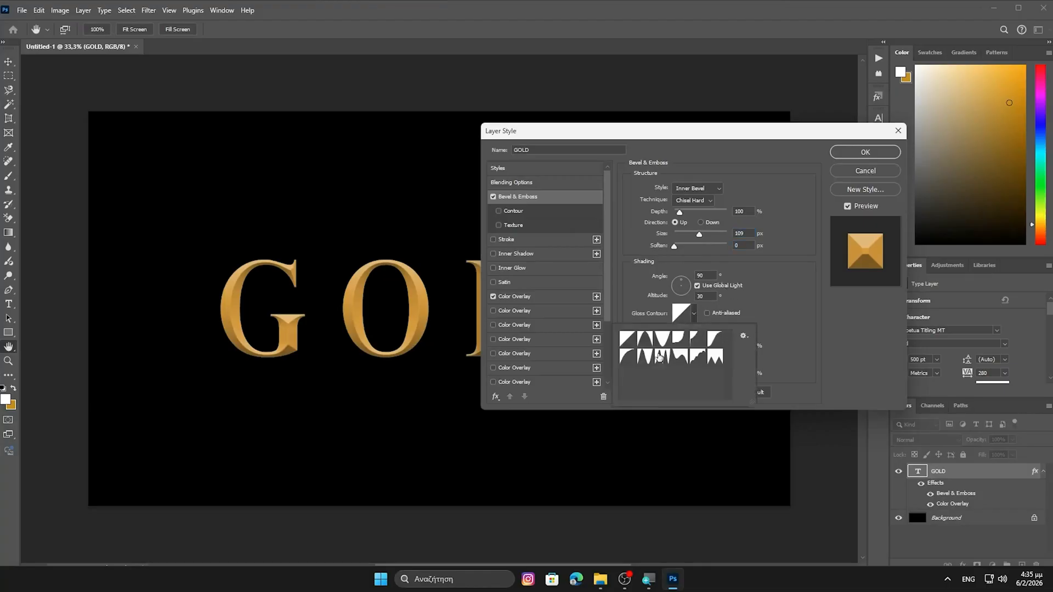
{"action": "left_click", "coordinate": [663, 358]}
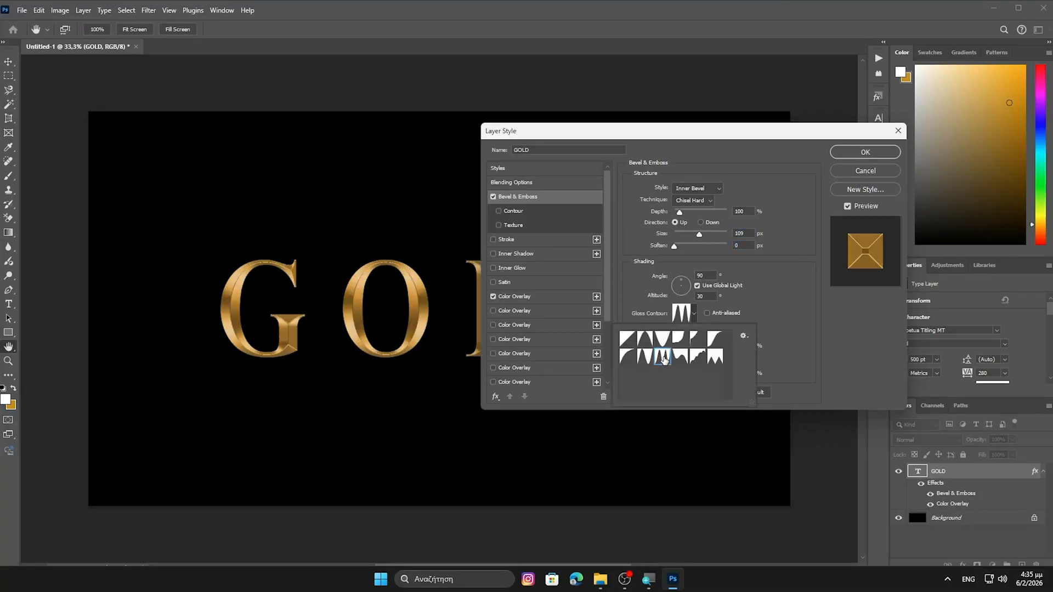
{"action": "left_click", "coordinate": [795, 310]}
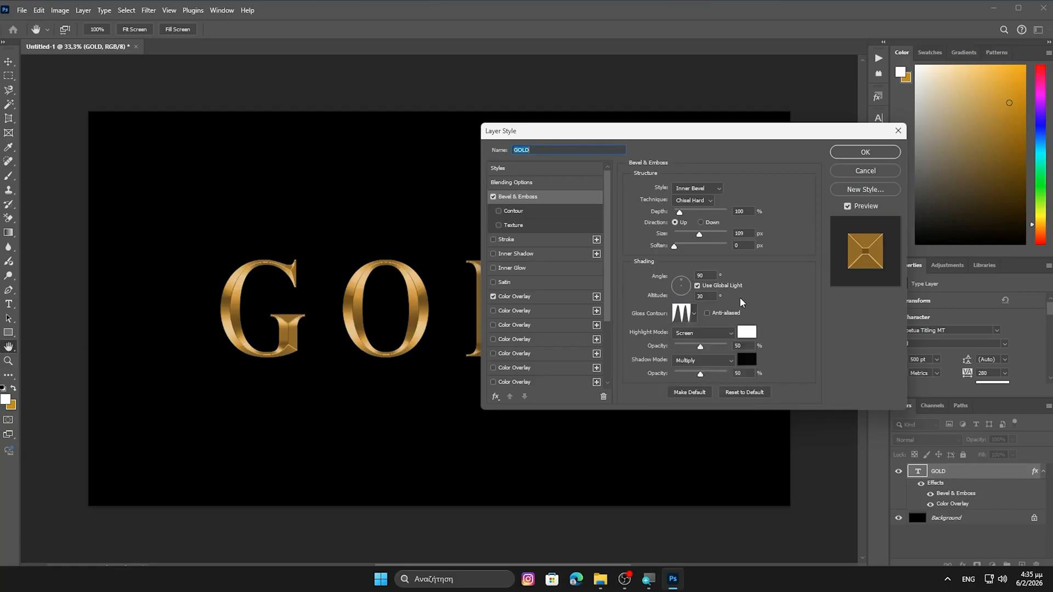
{"action": "left_click", "coordinate": [706, 276]}
{"action": "left_click", "coordinate": [732, 336]}
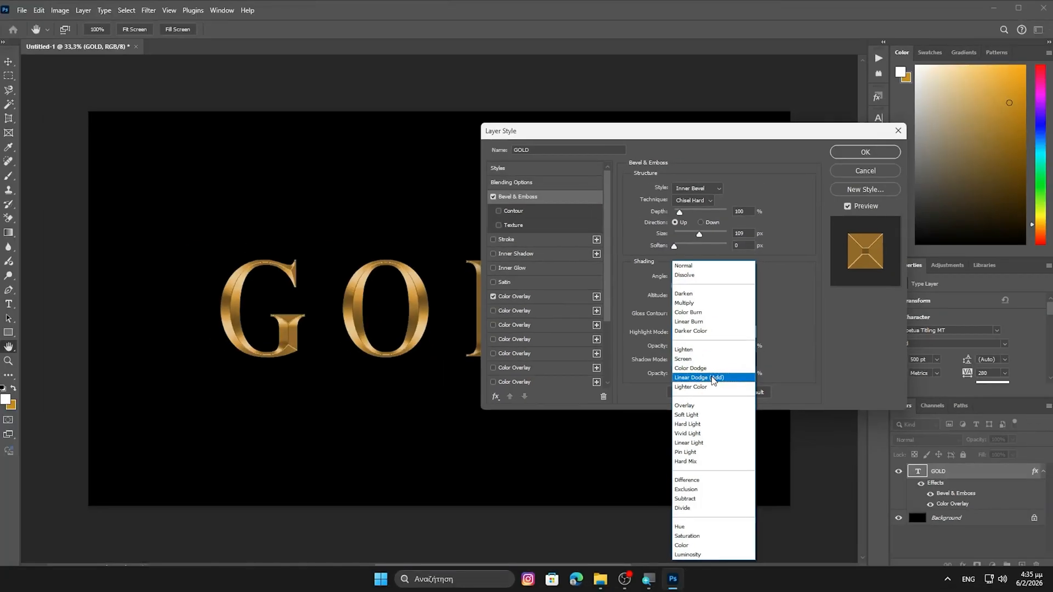
{"action": "left_click", "coordinate": [716, 384]}
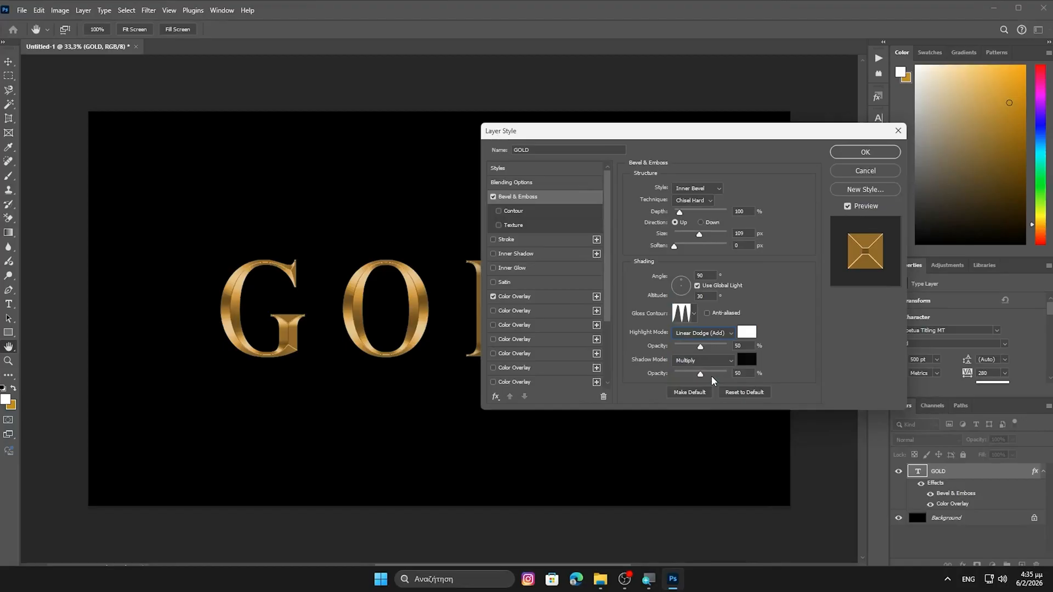
- Set the bevel's Multiply shadow opacity to 63%, with the layer style dialog moved off the text
{"action": "left_click_drag", "start_coordinate": [708, 134], "coordinate": [872, 83]}
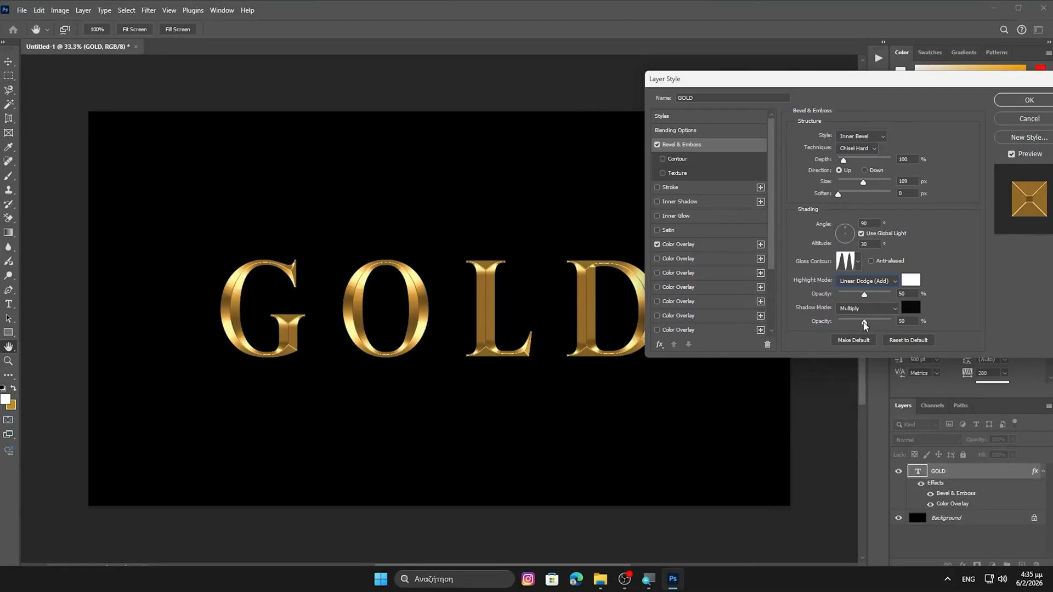
{"action": "mouse_move", "coordinate": [864, 322]}
{"action": "left_mouse_down"}
{"action": "mouse_move", "coordinate": [873, 322]}
{"action": "mouse_move", "coordinate": [854, 324]}
{"action": "mouse_move", "coordinate": [867, 325]}
{"action": "left_mouse_up"}
{"action": "left_click", "coordinate": [871, 323]}
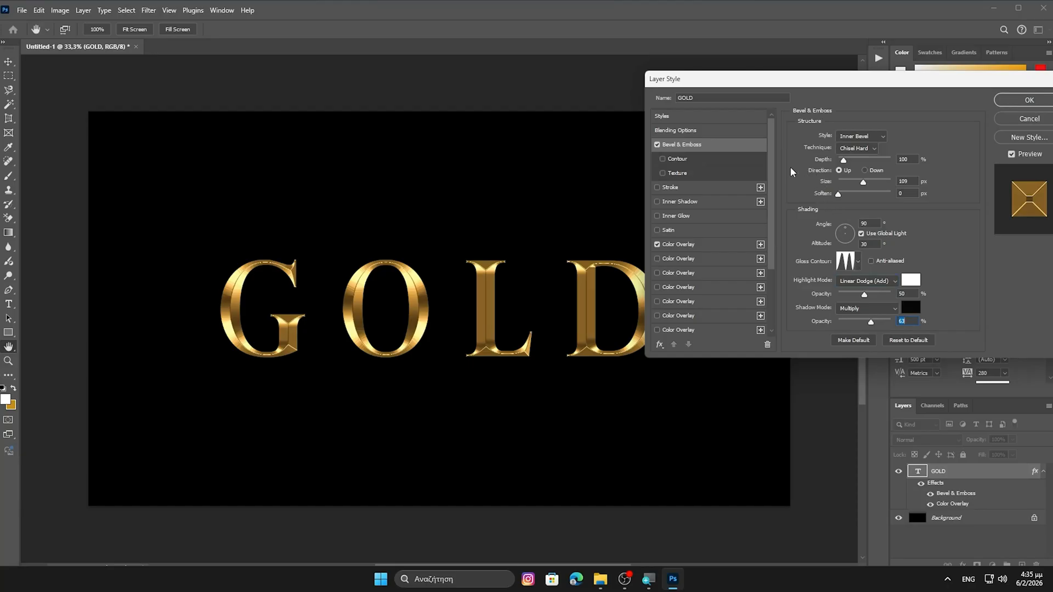
- Add an Inner Shadow to the GOLD layer and give it the three-peaked double-ring contour
{"action": "left_click_drag", "start_coordinate": [870, 81], "coordinate": [801, 64]}
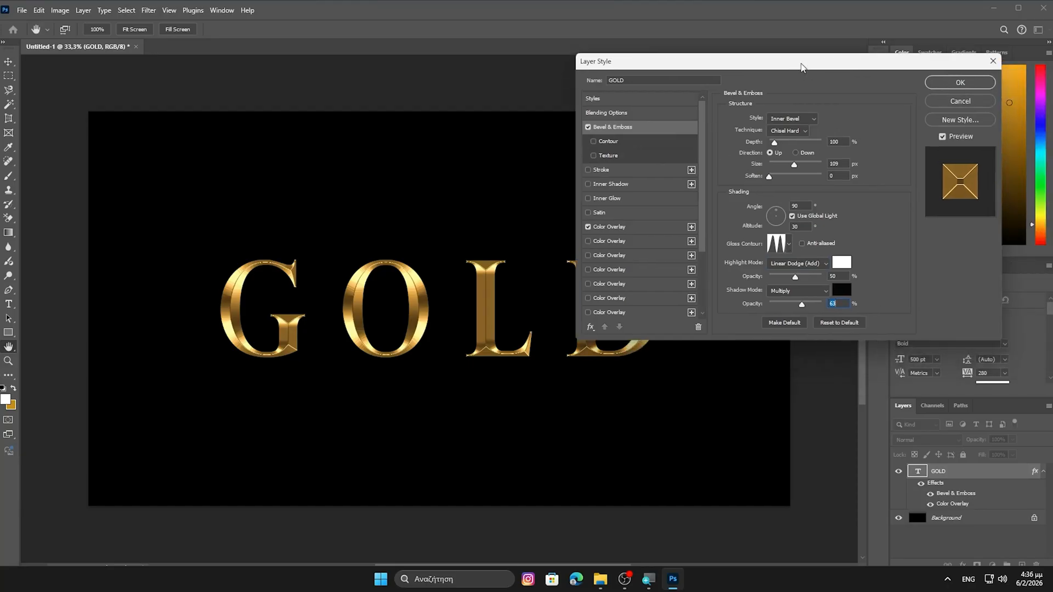
{"action": "left_click", "coordinate": [606, 187]}
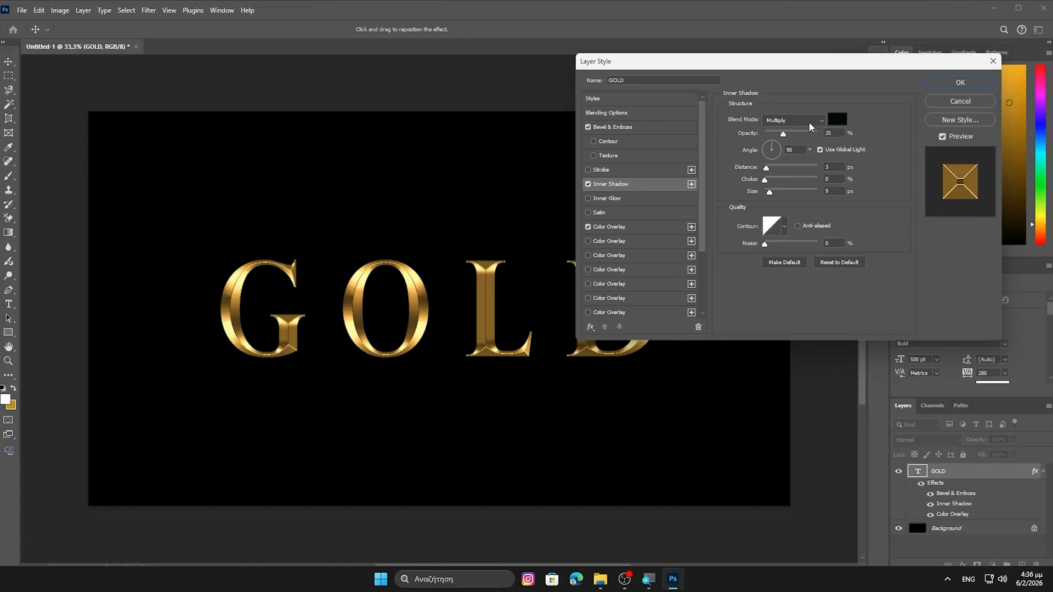
{"action": "left_click", "coordinate": [784, 227]}
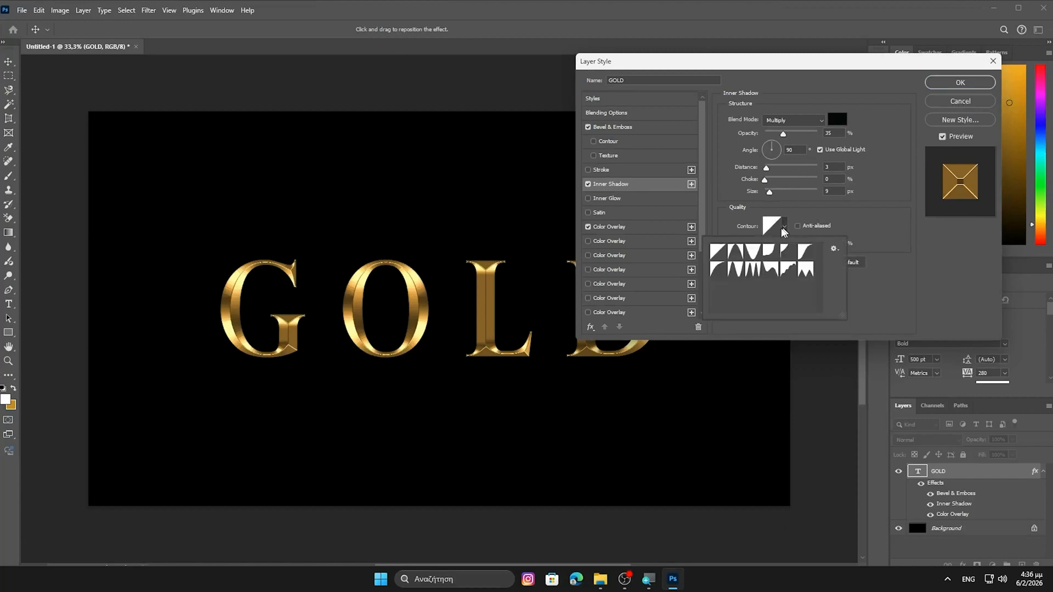
{"action": "left_click", "coordinate": [718, 269]}
{"action": "left_click", "coordinate": [752, 269]}
{"action": "left_click", "coordinate": [806, 206]}
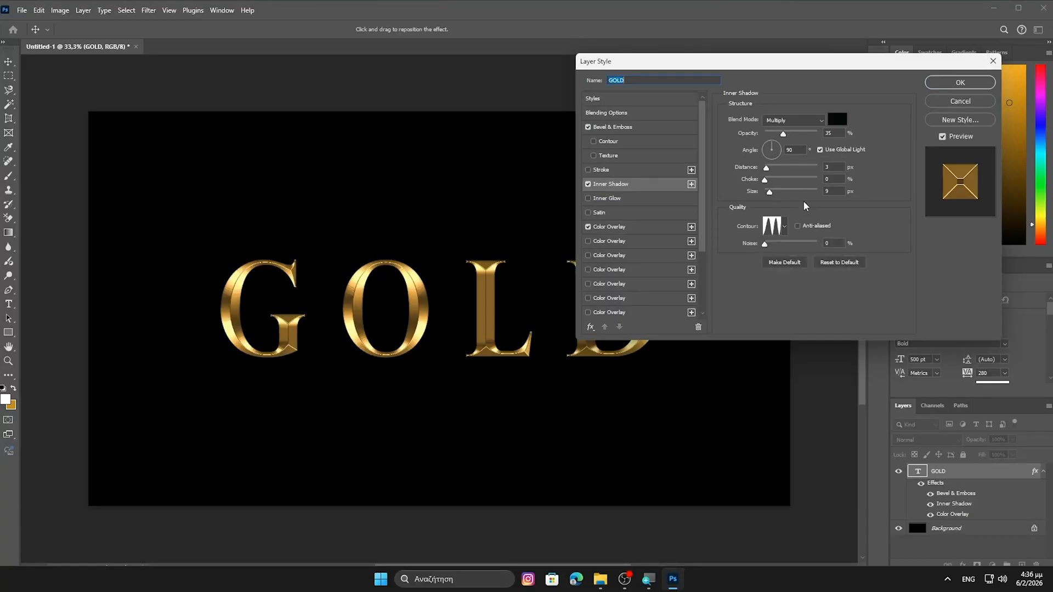
- Set the Inner Shadow's distance to 5 px and apply the layer style to the GOLD text
{"action": "left_click", "coordinate": [833, 167]}
{"action": "type", "text": "5"}
{"action": "scroll", "coordinate": [704, 158], "scroll_direction": "down", "scroll_amount": 1}
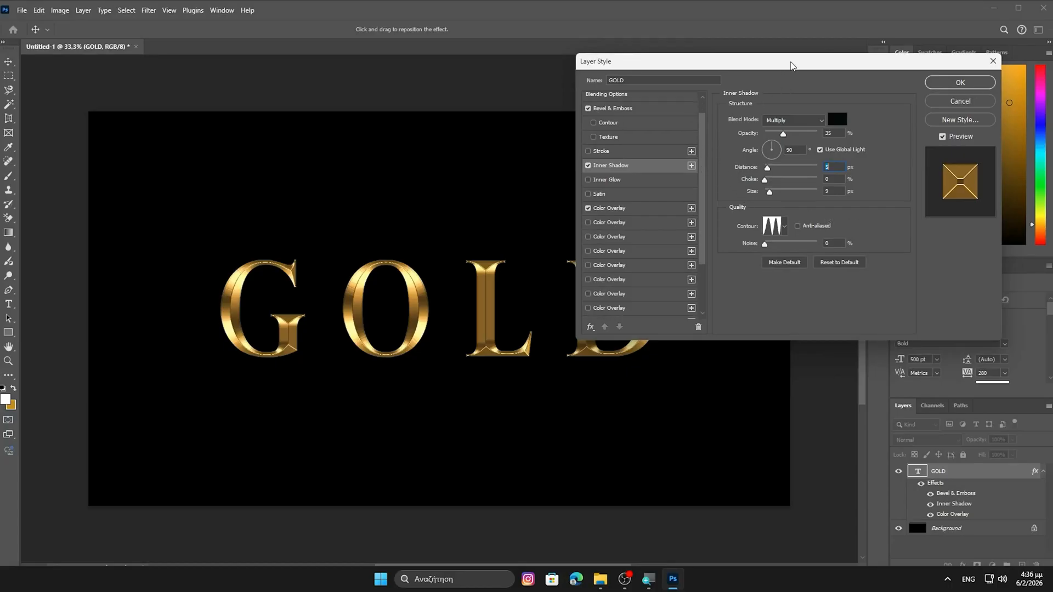
{"action": "left_click", "coordinate": [960, 84]}
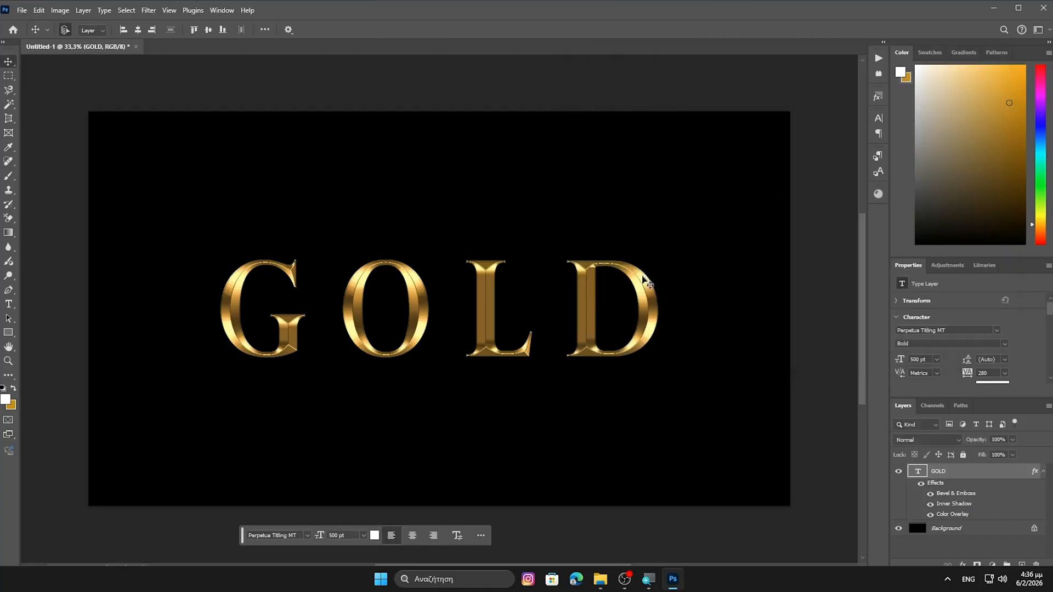
- Move the GOLD text slightly higher on the canvas and reopen its Bevel & Emboss settings
{"action": "left_click_drag", "start_coordinate": [641, 286], "coordinate": [637, 252]}
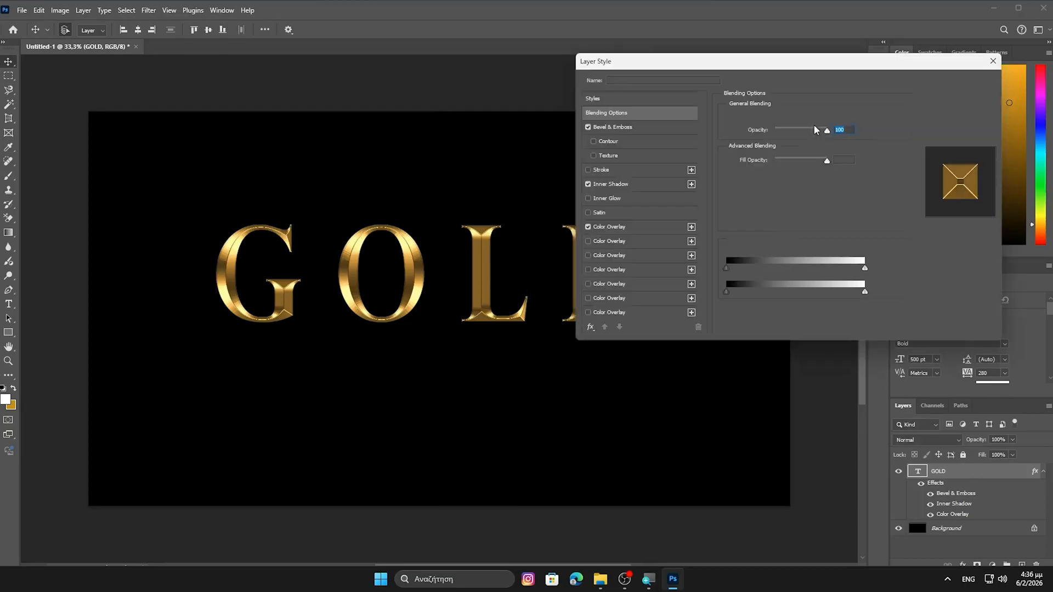
{"action": "left_click_drag", "start_coordinate": [786, 66], "coordinate": [880, 74]}
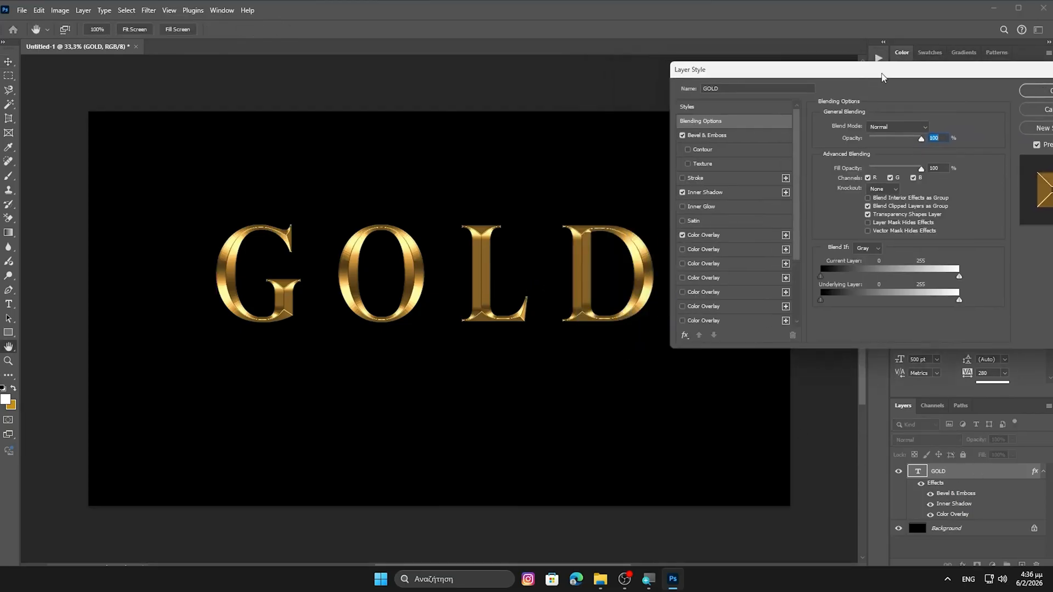
{"action": "left_click", "coordinate": [714, 135]}
{"action": "left_click_drag", "start_coordinate": [937, 72], "coordinate": [899, 65]}
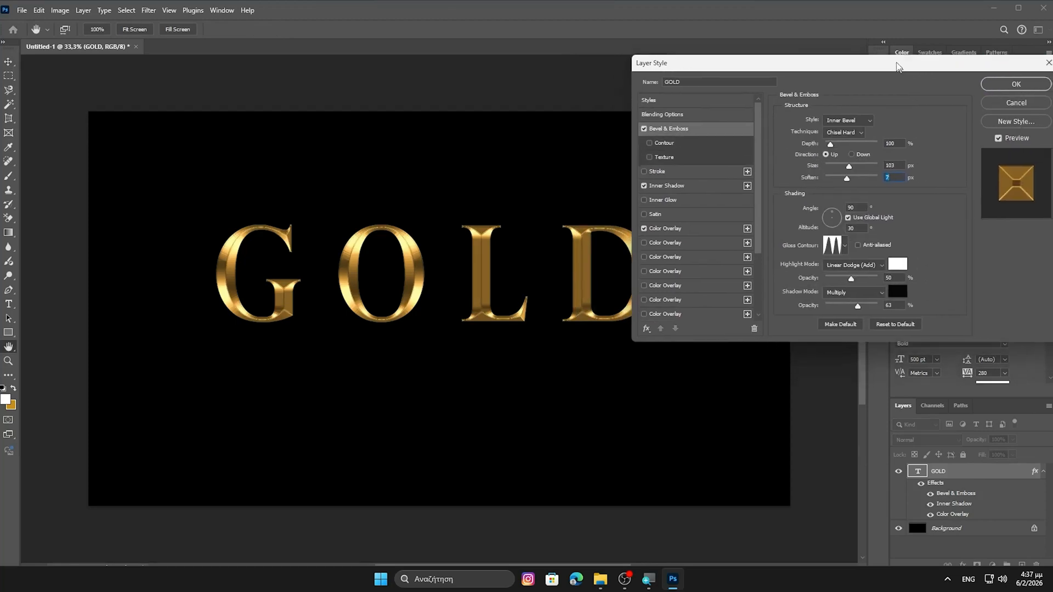
- Set the GOLD bevel's soften to 9 px, its size to 70 px and its depth to 188%
{"action": "left_click_drag", "start_coordinate": [860, 308], "coordinate": [858, 308]}
{"action": "left_click_drag", "start_coordinate": [859, 308], "coordinate": [862, 307]}
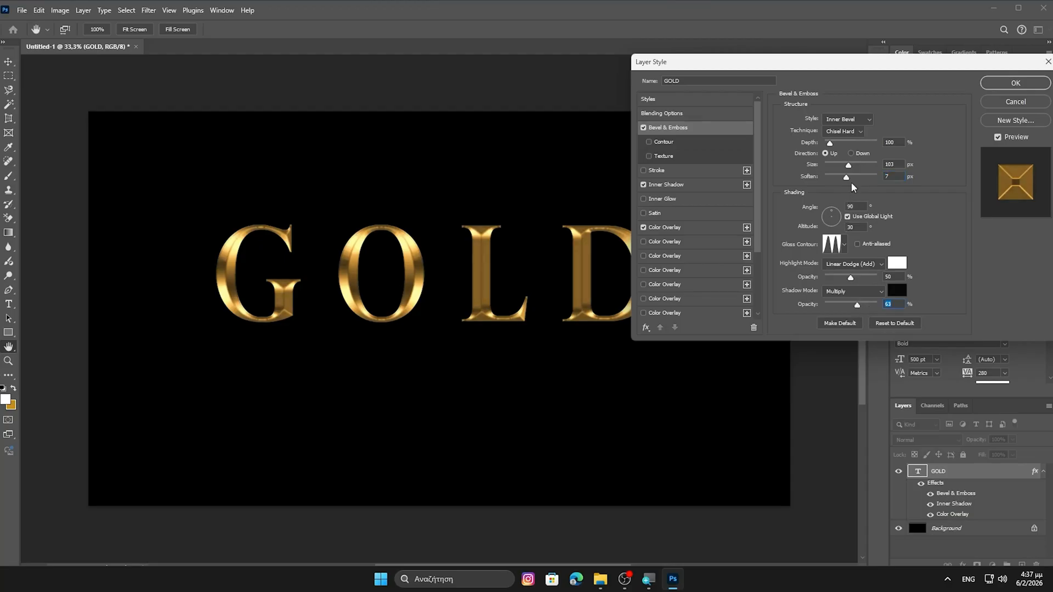
{"action": "left_click_drag", "start_coordinate": [847, 178], "coordinate": [854, 180]}
{"action": "left_click_drag", "start_coordinate": [850, 167], "coordinate": [844, 170]}
{"action": "left_click_drag", "start_coordinate": [832, 145], "coordinate": [835, 145]}
{"action": "left_click_drag", "start_coordinate": [898, 69], "coordinate": [954, 132]}
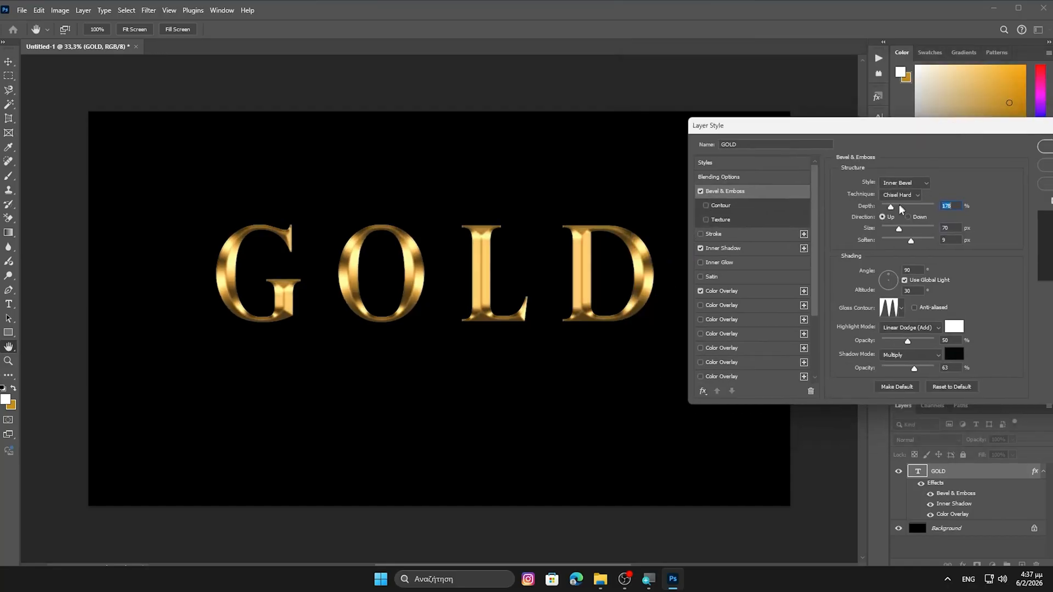
{"action": "left_click_drag", "start_coordinate": [890, 209], "coordinate": [892, 210]}
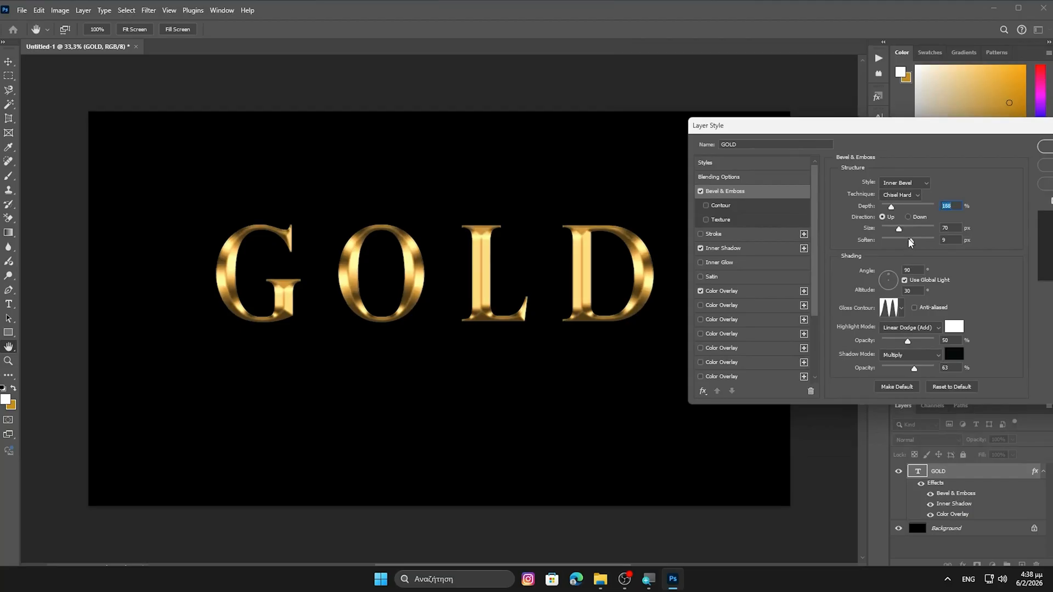
- Set the GOLD bevel's size to 103 px, soften to 7 px and depth to 168%, and apply the layer style
{"action": "mouse_move", "coordinate": [910, 244]}
{"action": "left_mouse_down"}
{"action": "mouse_move", "coordinate": [928, 243]}
{"action": "mouse_move", "coordinate": [849, 248]}
{"action": "mouse_move", "coordinate": [921, 243]}
{"action": "mouse_move", "coordinate": [911, 243]}
{"action": "mouse_move", "coordinate": [921, 231]}
{"action": "mouse_move", "coordinate": [876, 236]}
{"action": "mouse_move", "coordinate": [897, 231]}
{"action": "left_mouse_up"}
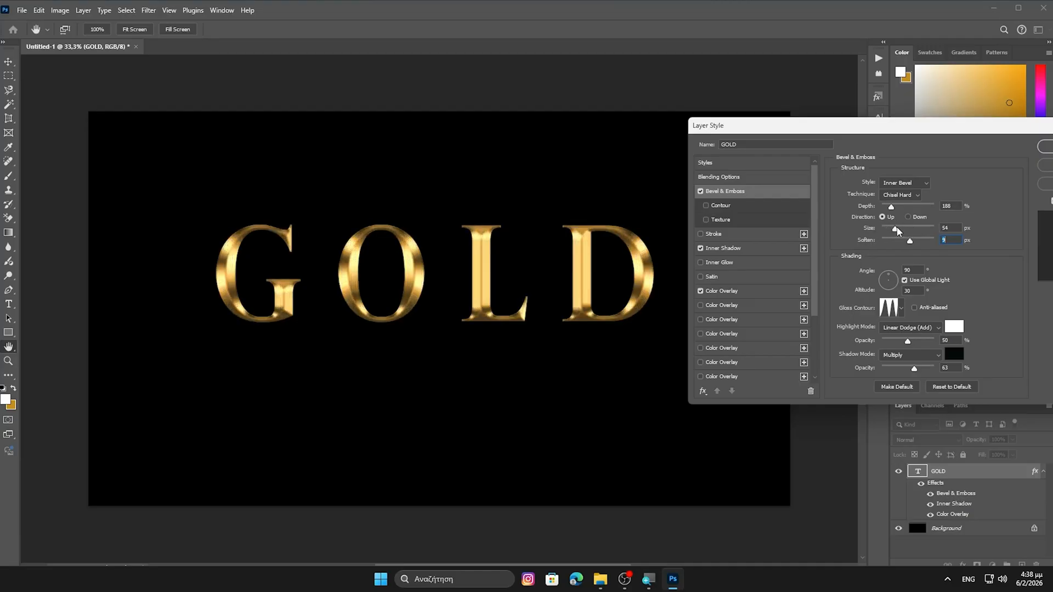
{"action": "left_click_drag", "start_coordinate": [904, 229], "coordinate": [909, 230]}
{"action": "left_click_drag", "start_coordinate": [907, 229], "coordinate": [908, 243]}
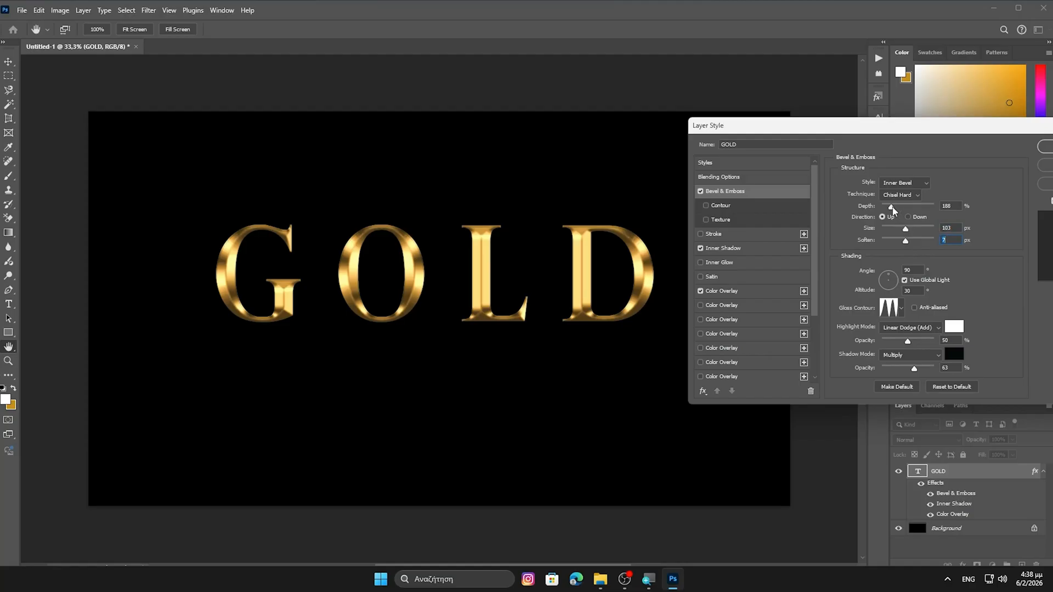
{"action": "left_click_drag", "start_coordinate": [891, 211], "coordinate": [889, 211]}
{"action": "left_click_drag", "start_coordinate": [970, 131], "coordinate": [904, 113]}
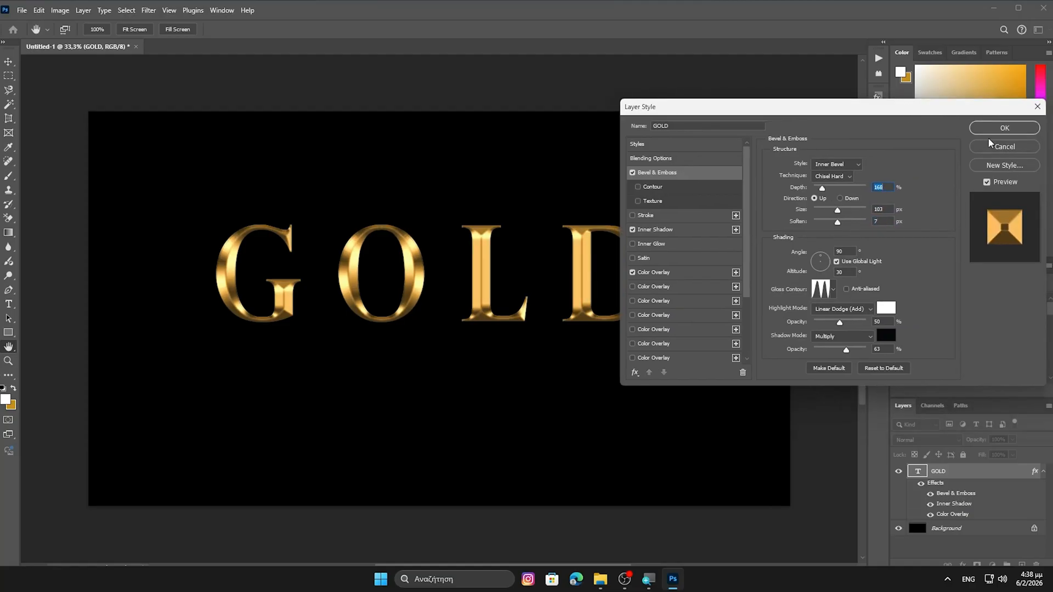
{"action": "left_click", "coordinate": [1006, 126]}
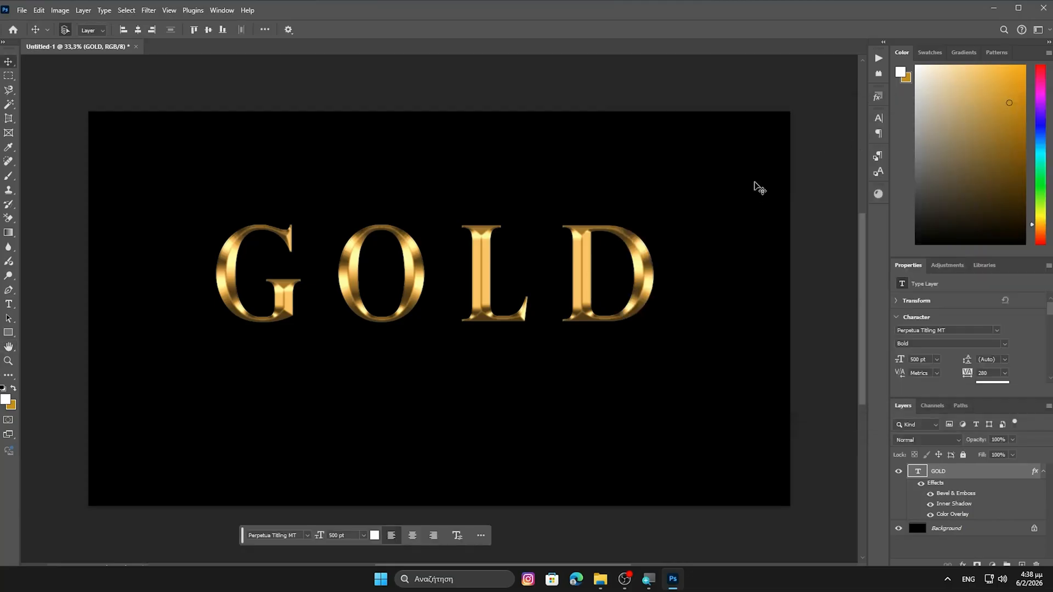
- Add a 72 pt text layer reading TEXT EFFECT below the word GOLD
{"action": "left_click", "coordinate": [8, 305]}
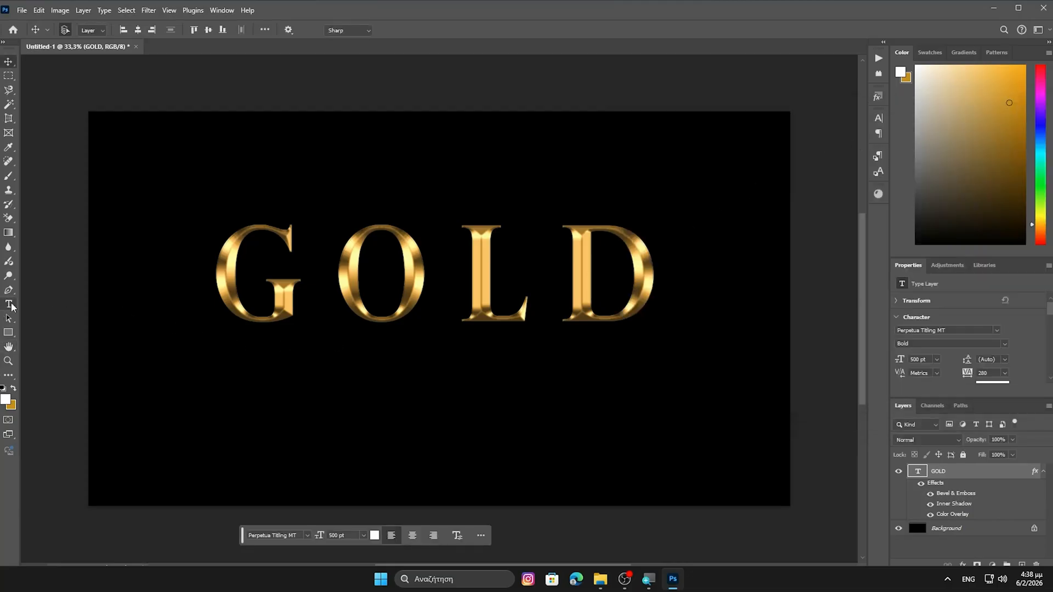
{"action": "left_click", "coordinate": [372, 436]}
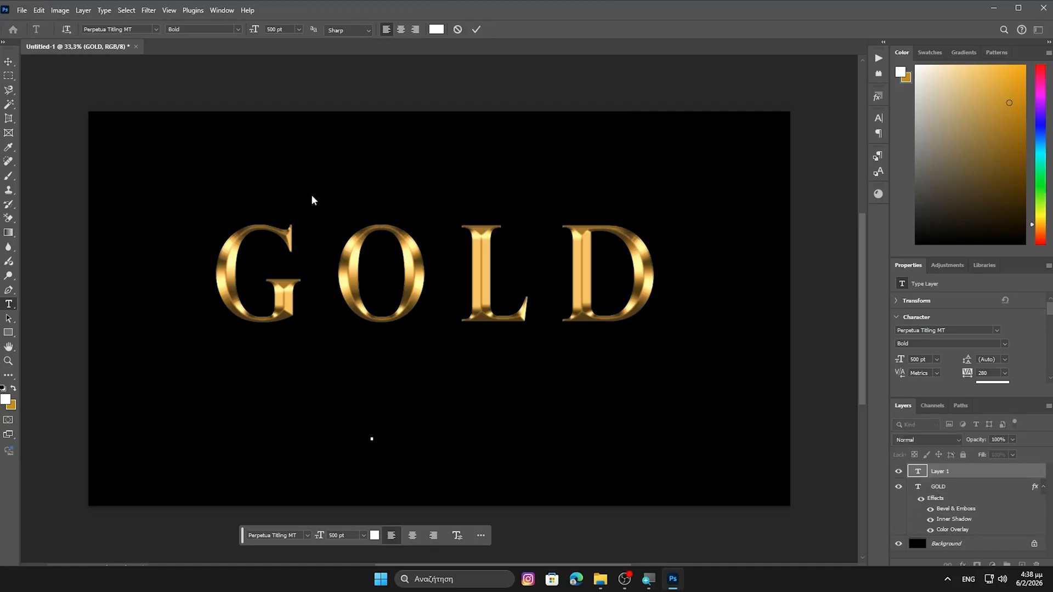
{"action": "left_click", "coordinate": [299, 31]}
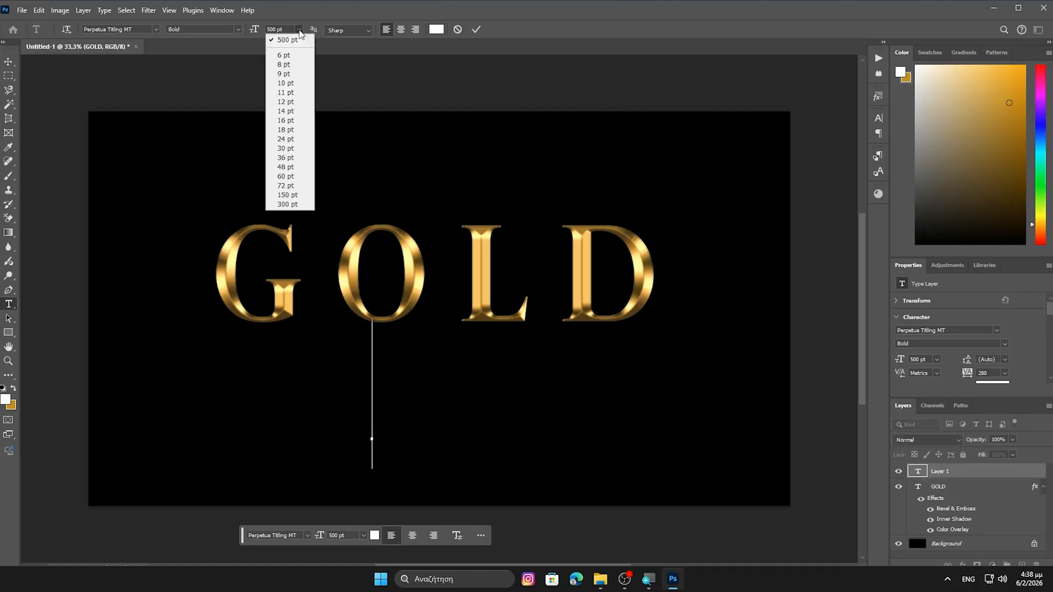
{"action": "left_click", "coordinate": [286, 186]}
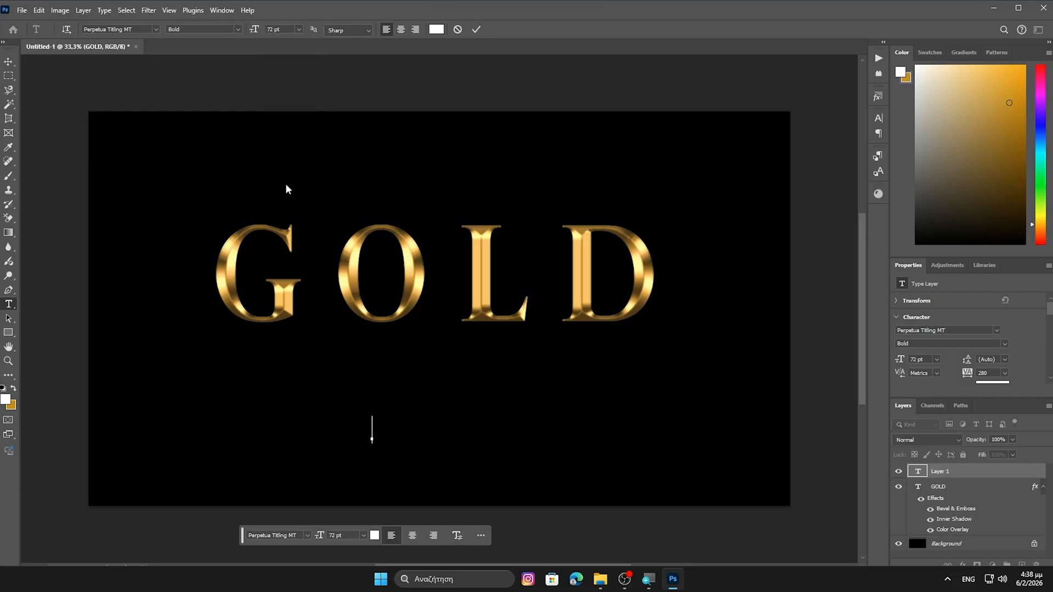
{"action": "type", "text": "TE"}
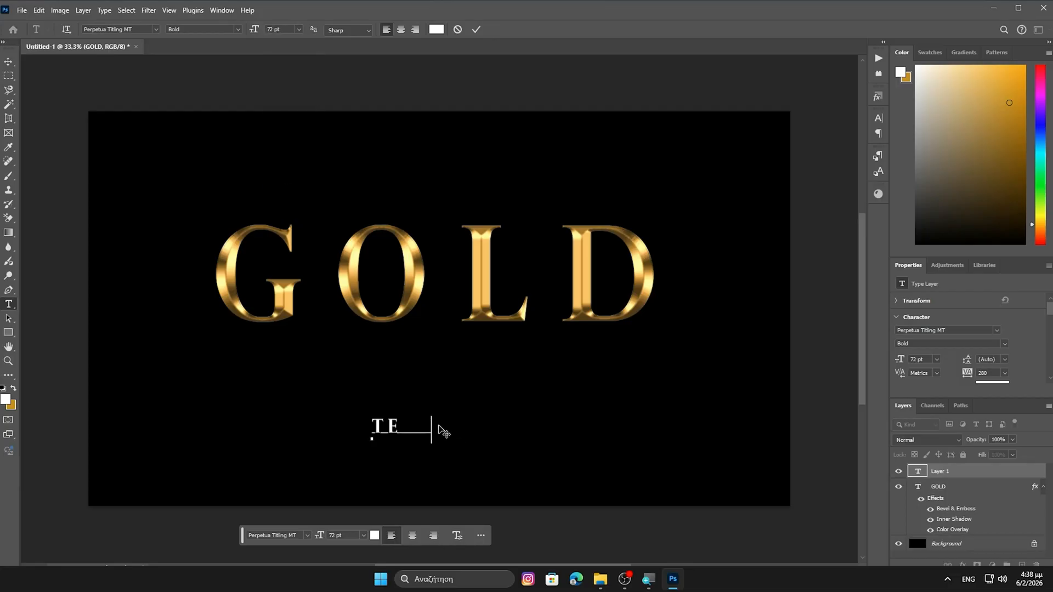
{"action": "type", "text": "XT E"}
{"action": "key", "text": "BackSpace"}
{"action": "type", "text": "FFECT"}
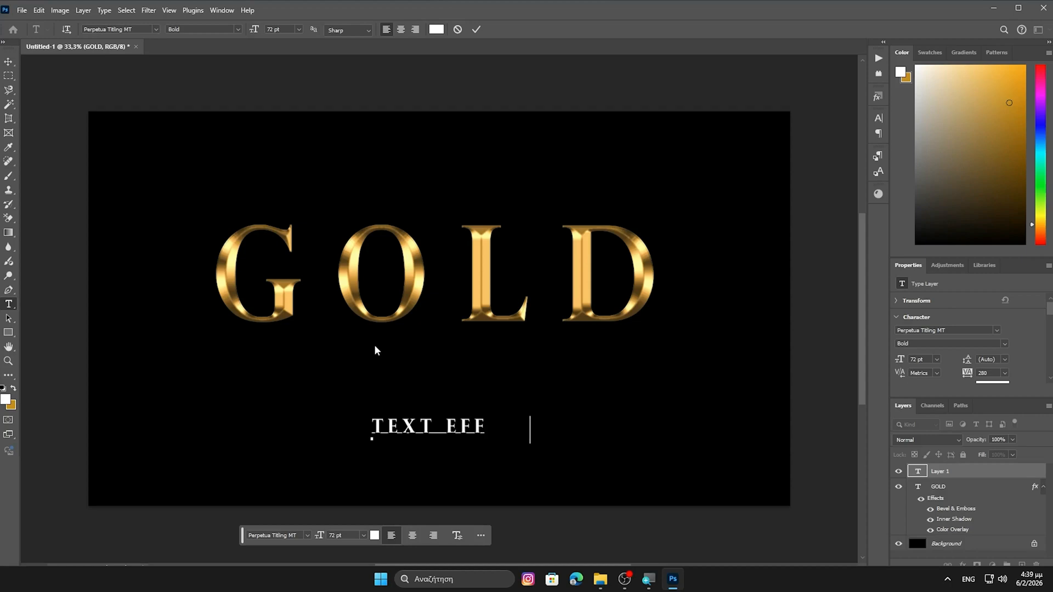
{"action": "left_click", "coordinate": [8, 61]}
{"action": "left_click", "coordinate": [505, 427]}
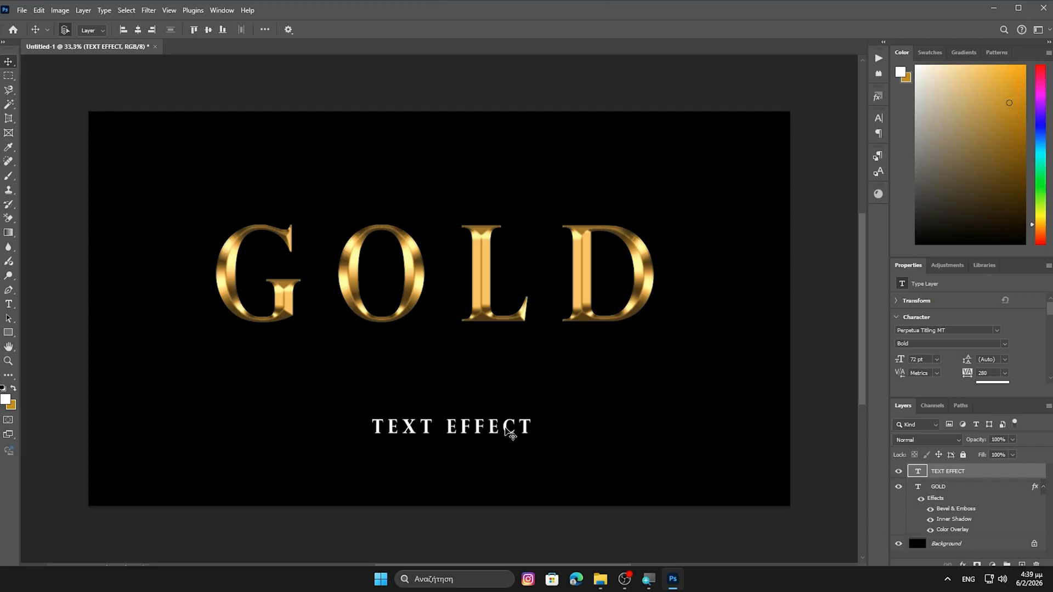
- Enlarge the TEXT EFFECT text to 150 pt and centre it closely beneath the word GOLD
{"action": "left_click", "coordinate": [878, 118]}
{"action": "left_click_drag", "start_coordinate": [756, 148], "coordinate": [767, 148]}
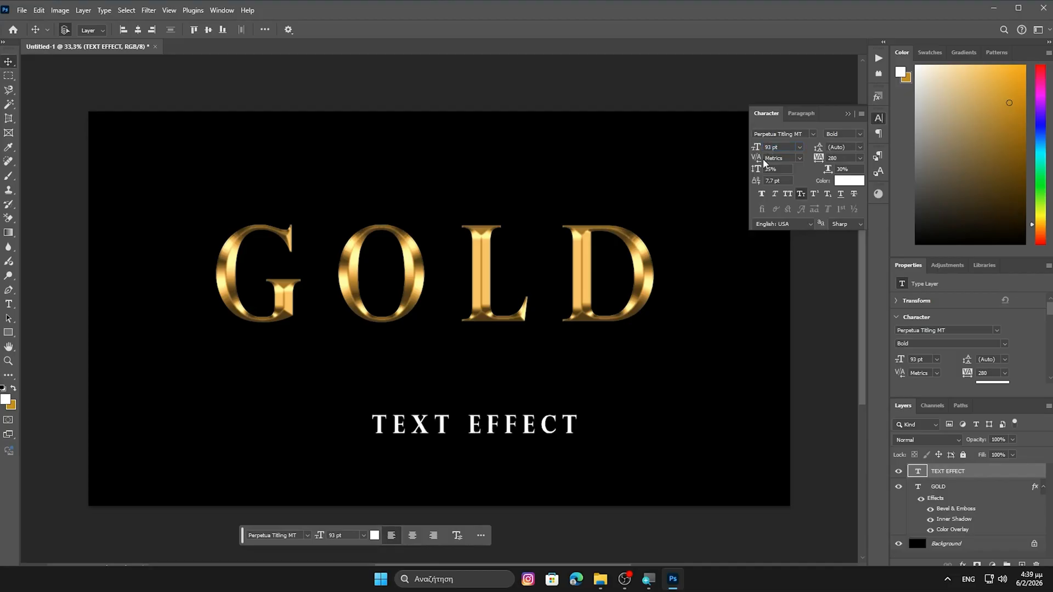
{"action": "left_click_drag", "start_coordinate": [756, 147], "coordinate": [757, 171]}
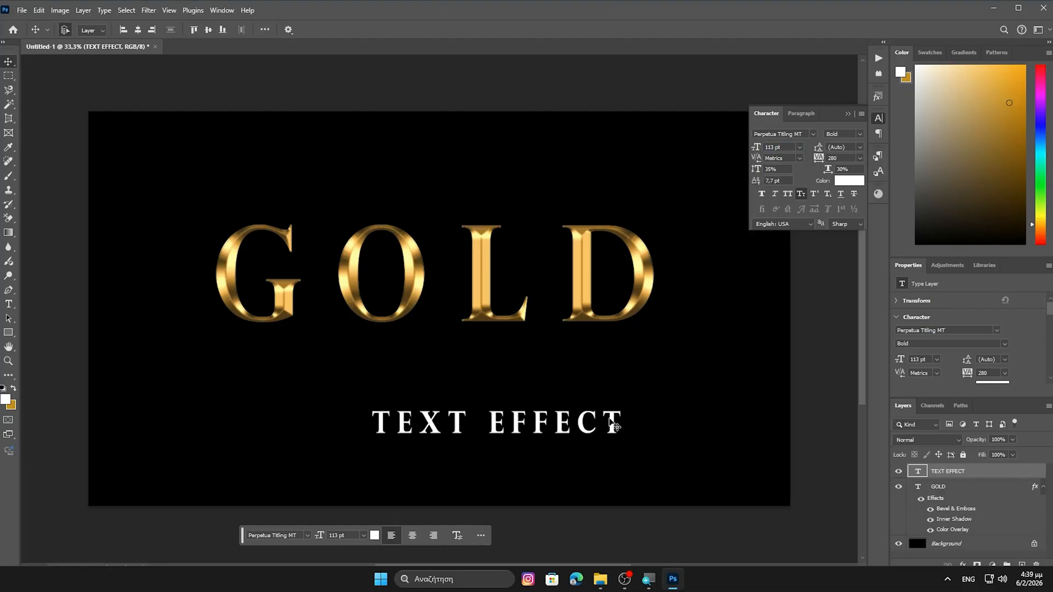
{"action": "left_click_drag", "start_coordinate": [614, 425], "coordinate": [544, 378]}
{"action": "left_click_drag", "start_coordinate": [757, 148], "coordinate": [776, 148]}
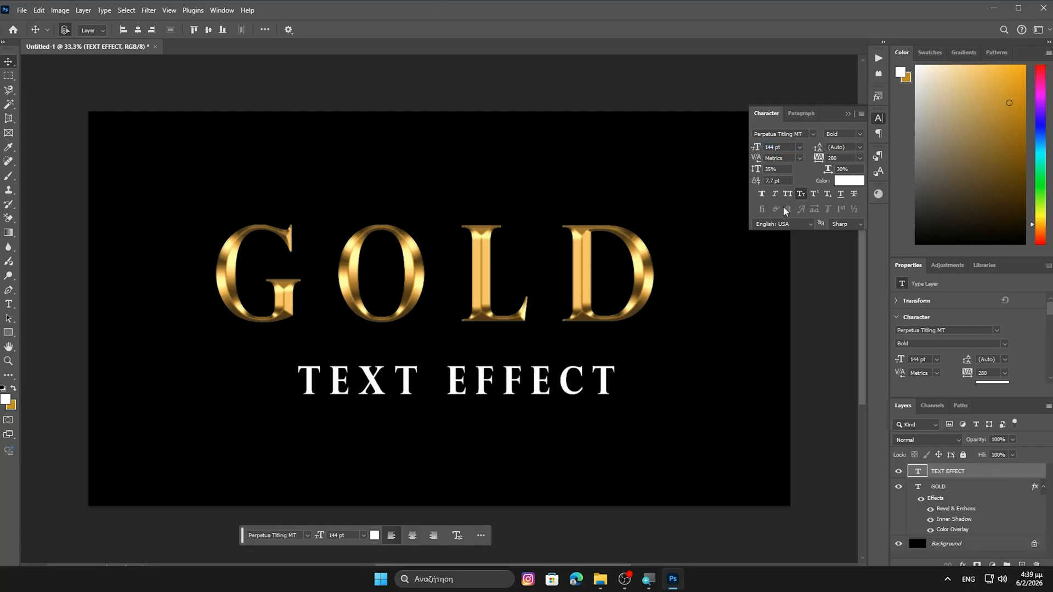
{"action": "left_click_drag", "start_coordinate": [761, 147], "coordinate": [759, 147]}
{"action": "left_click_drag", "start_coordinate": [568, 369], "coordinate": [557, 375]}
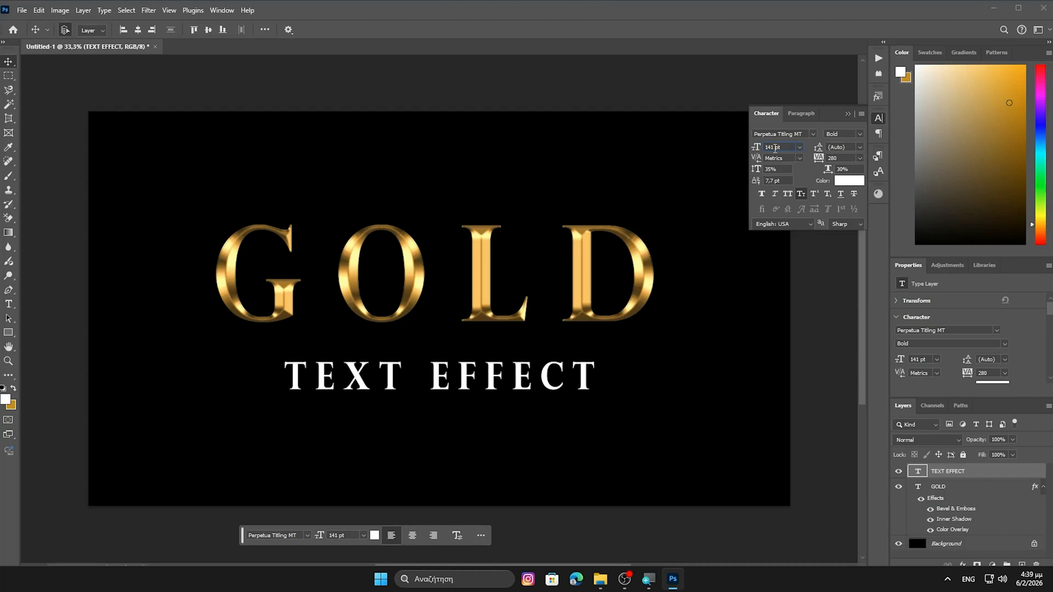
{"action": "left_click_drag", "start_coordinate": [748, 149], "coordinate": [749, 151]}
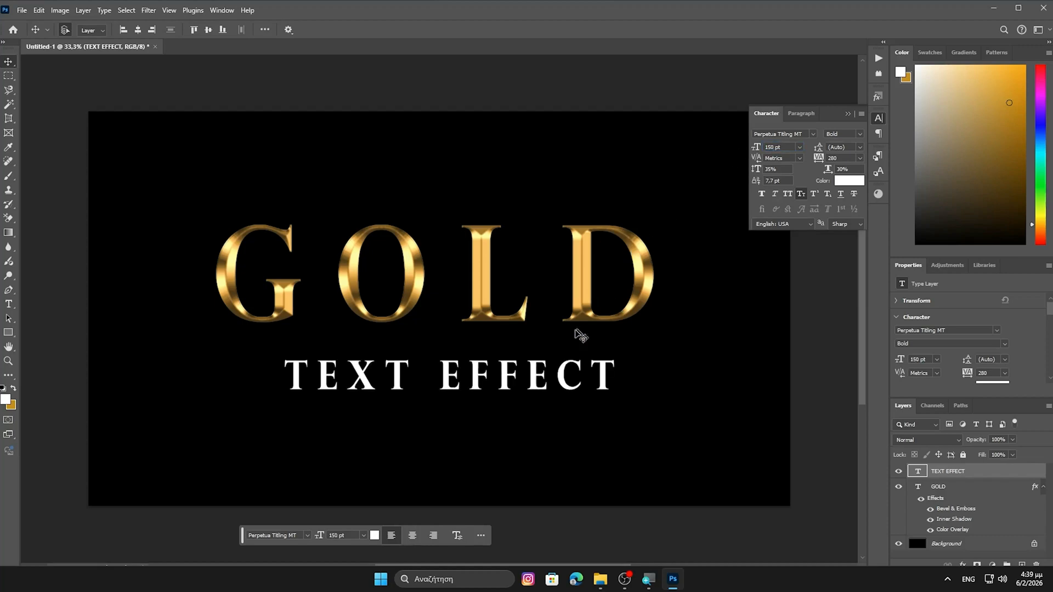
{"action": "left_click_drag", "start_coordinate": [535, 373], "coordinate": [527, 373]}
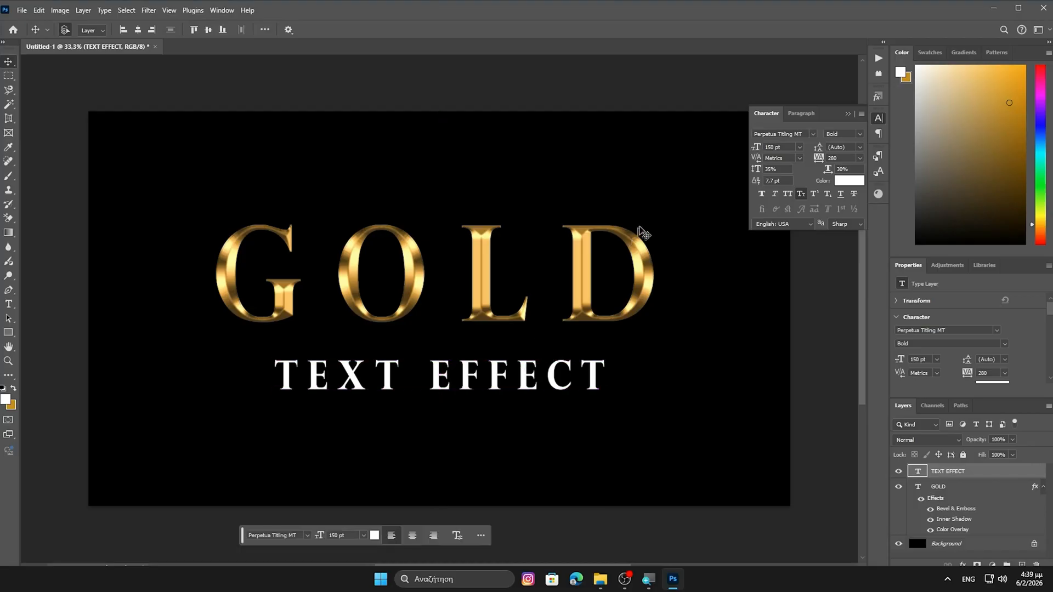
{"action": "left_click", "coordinate": [849, 114]}
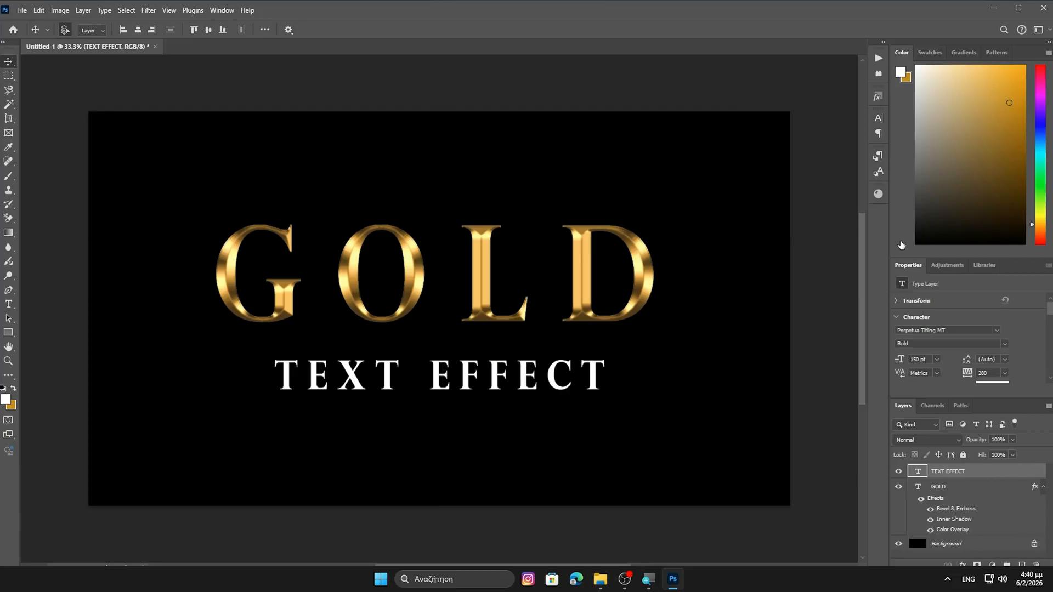
- Enable Bevel & Emboss, Color Overlay and Inner Shadow on the TEXT EFFECT layer
{"action": "double_click", "coordinate": [982, 471]}
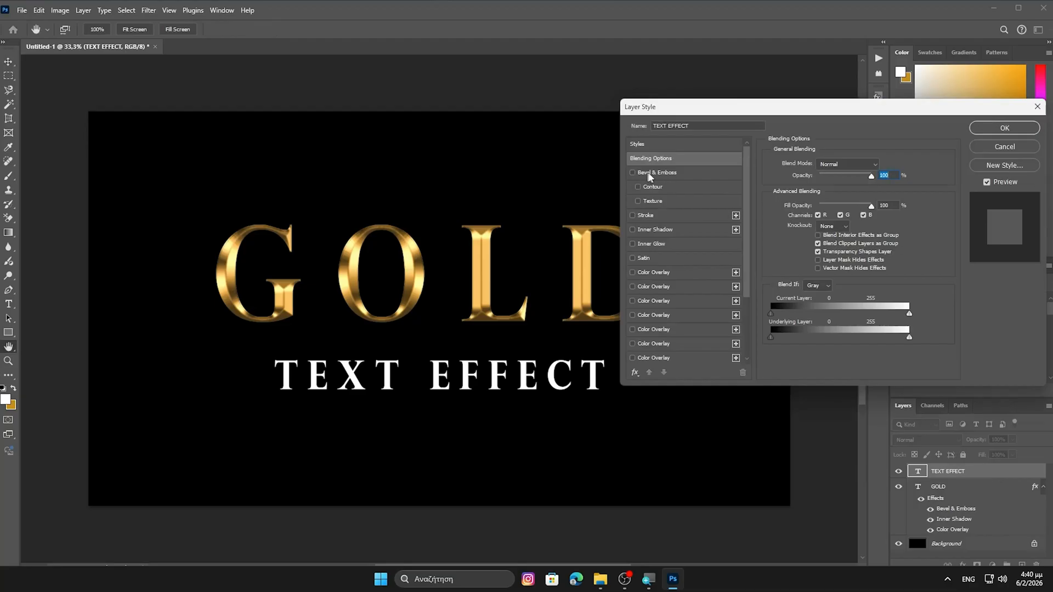
{"action": "left_click", "coordinate": [635, 173]}
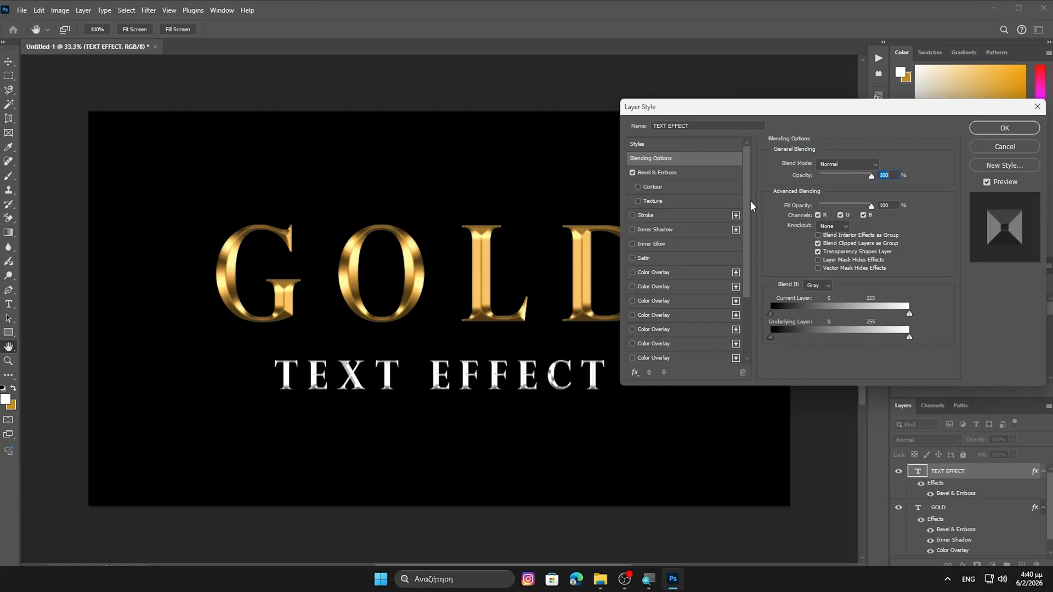
{"action": "scroll", "coordinate": [748, 228], "scroll_direction": "down", "scroll_amount": 1}
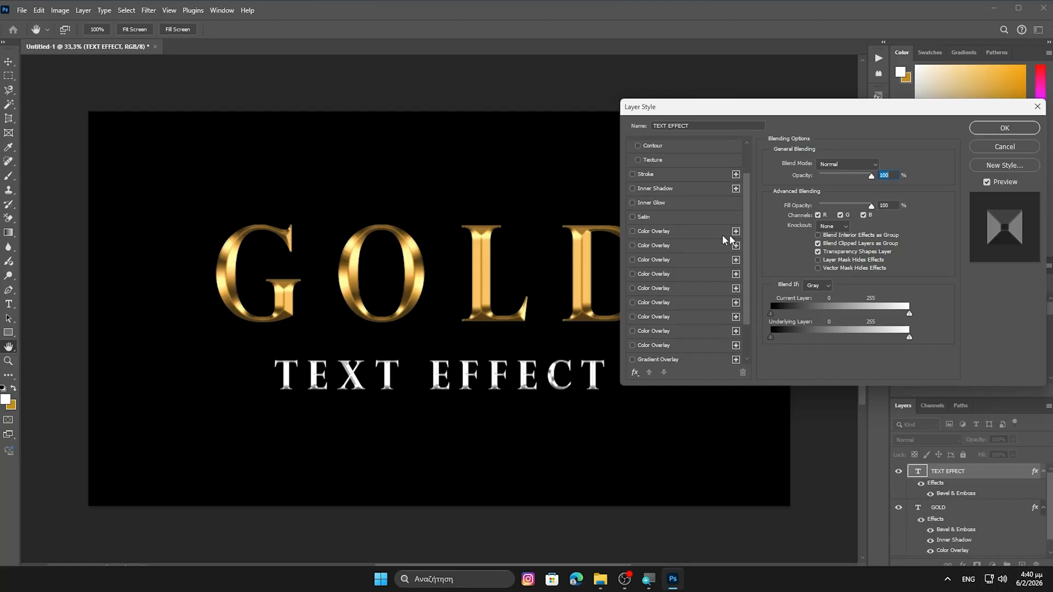
{"action": "left_click", "coordinate": [632, 231]}
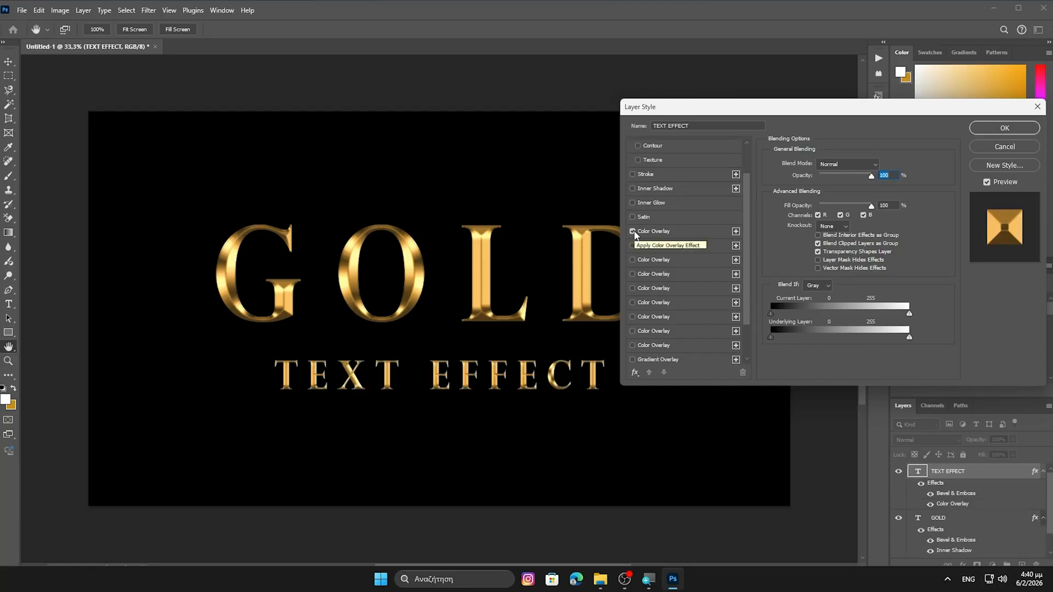
{"action": "left_click", "coordinate": [635, 189]}
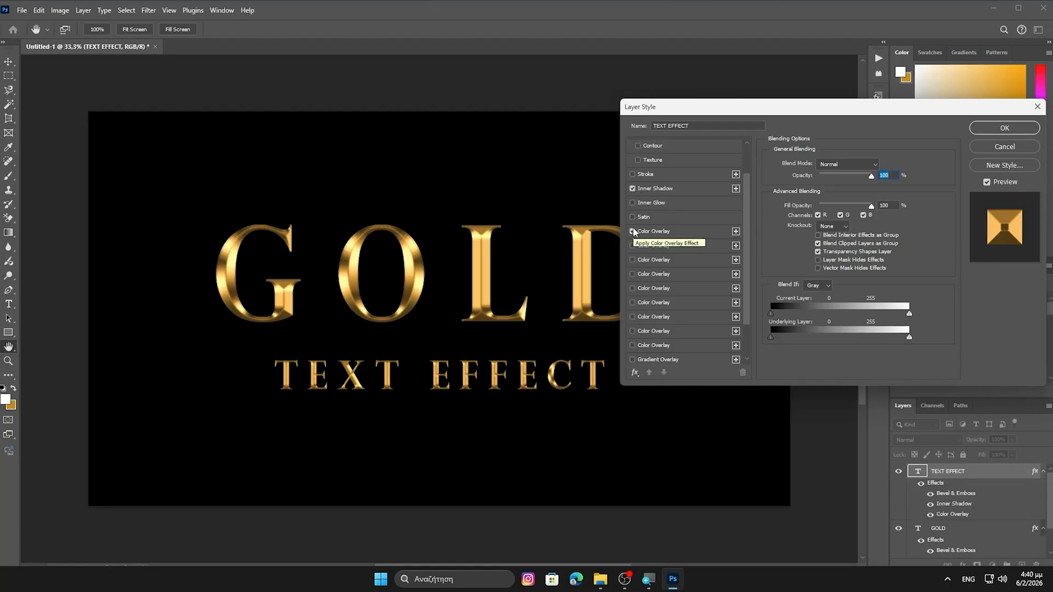
- Set the TEXT EFFECT layer's Inner Shadow opacity to 0% and open its Bevel & Emboss settings
{"action": "left_click", "coordinate": [676, 187]}
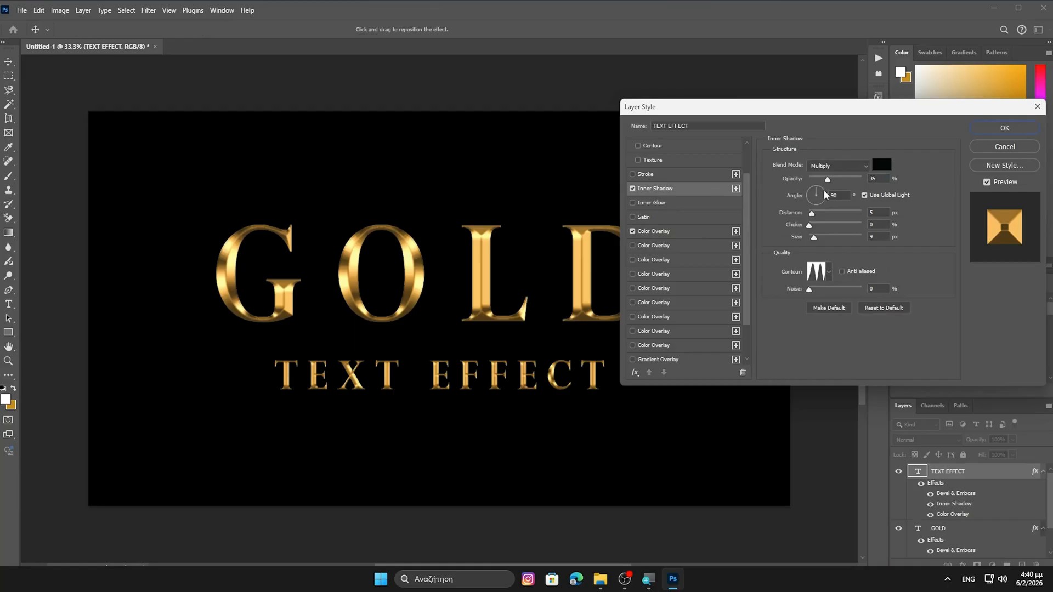
{"action": "left_click_drag", "start_coordinate": [829, 182], "coordinate": [804, 192]}
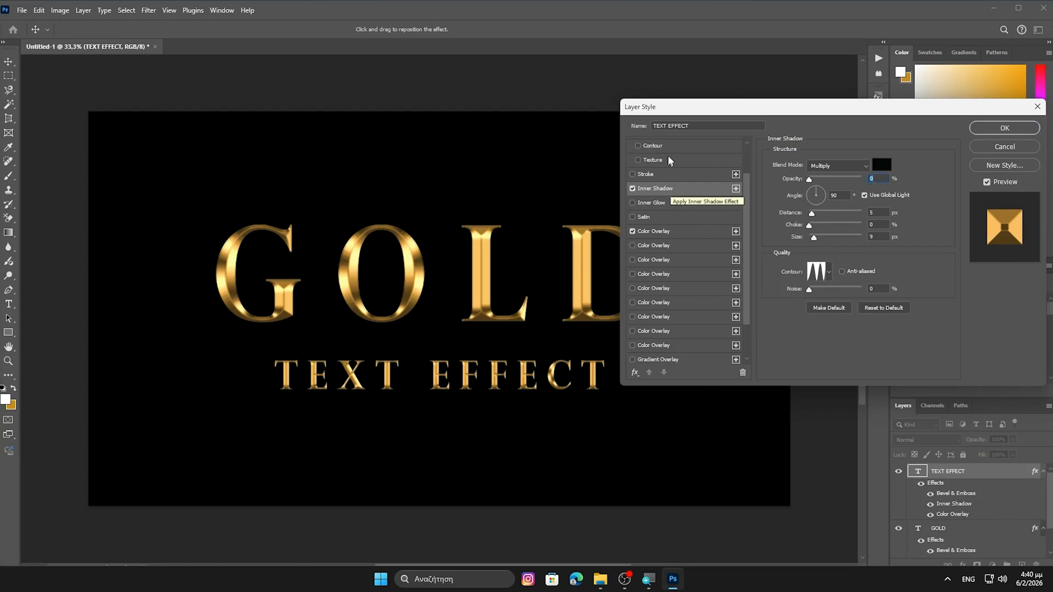
{"action": "scroll", "coordinate": [747, 223], "scroll_direction": "up", "scroll_amount": 3}
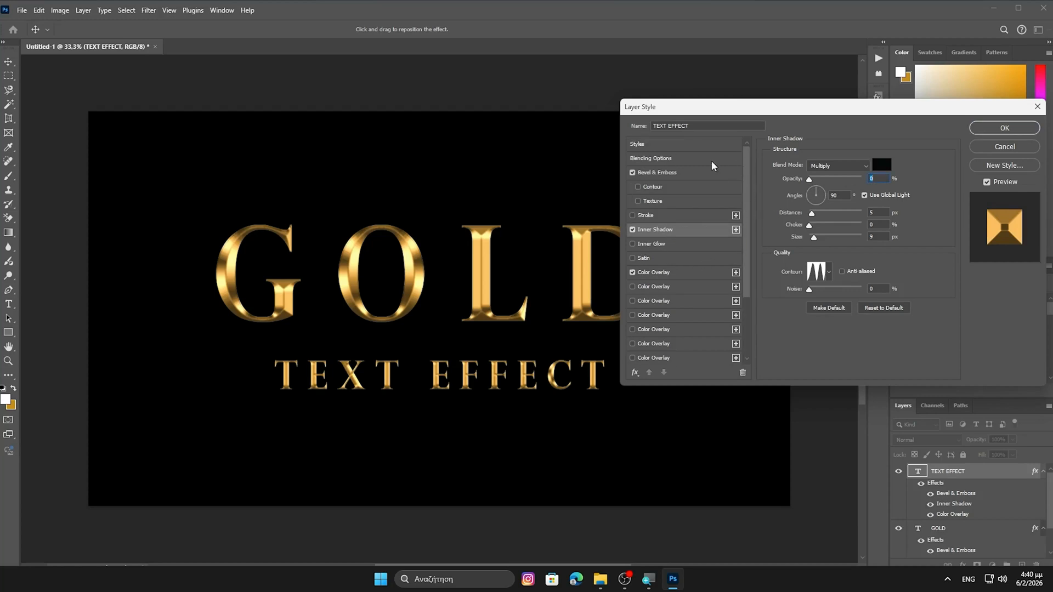
{"action": "left_click", "coordinate": [677, 176]}
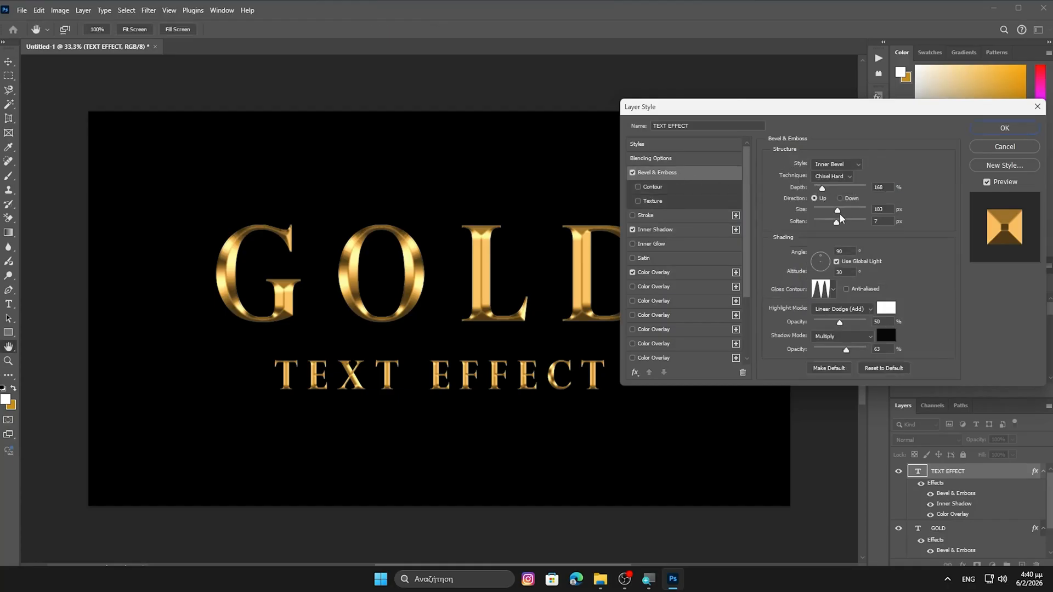
- Set the TEXT EFFECT layer's Bevel & Emboss depth to 188% and apply the layer style
{"action": "left_click_drag", "start_coordinate": [822, 188], "coordinate": [824, 189]}
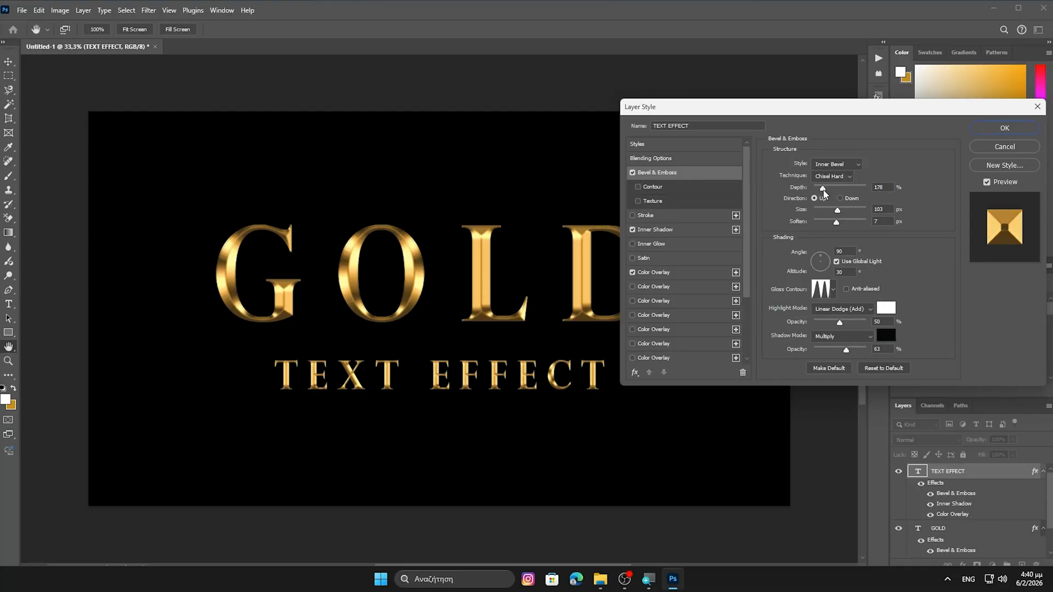
{"action": "left_click_drag", "start_coordinate": [824, 192], "coordinate": [824, 192]}
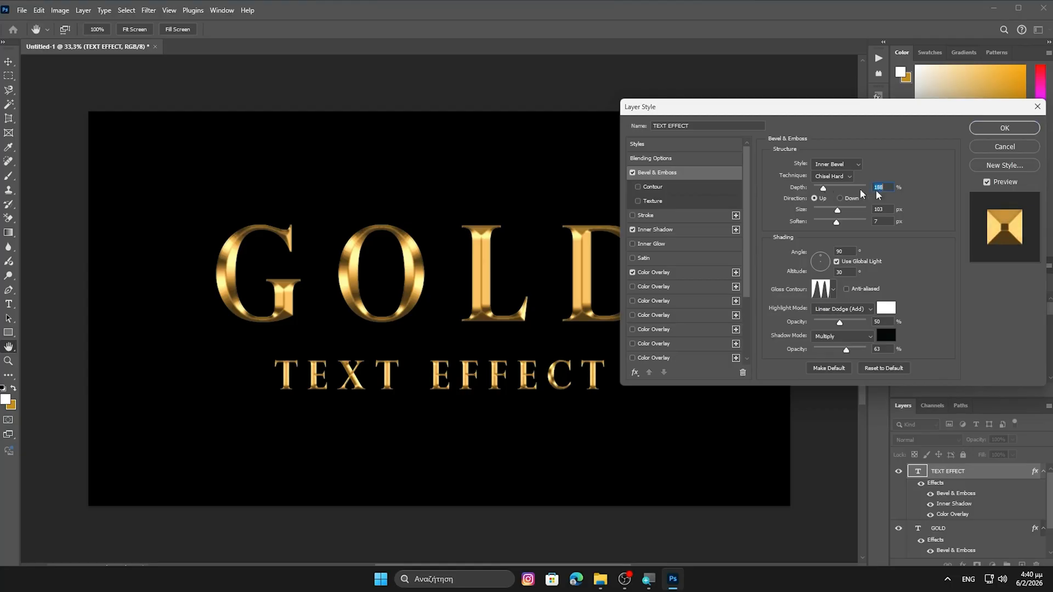
{"action": "left_click", "coordinate": [1028, 132]}
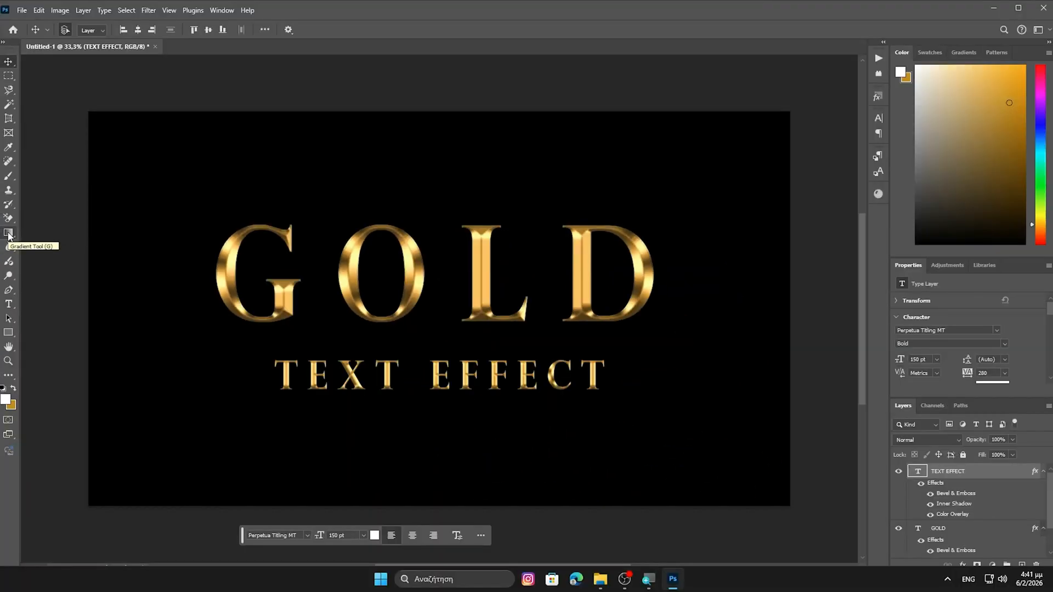
- Fill the canvas with a black-to-gold linear gradient from its upper-left to lower-right corner, placing the gradient layer directly above Background, beneath both text layers
{"action": "left_click", "coordinate": [9, 234]}
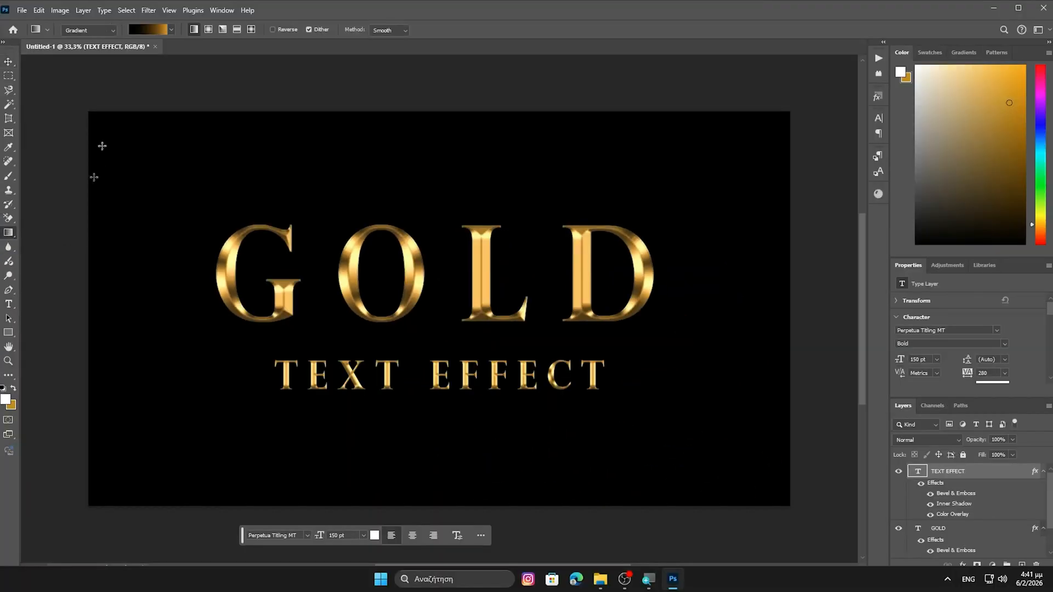
{"action": "left_click_drag", "start_coordinate": [89, 110], "coordinate": [787, 503]}
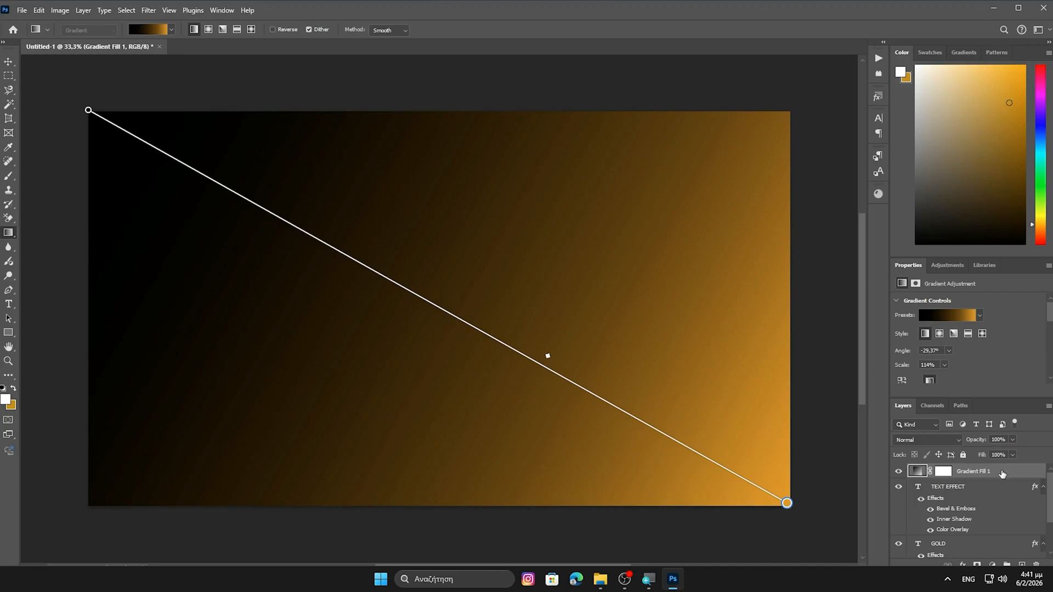
{"action": "left_click_drag", "start_coordinate": [1002, 475], "coordinate": [990, 548]}
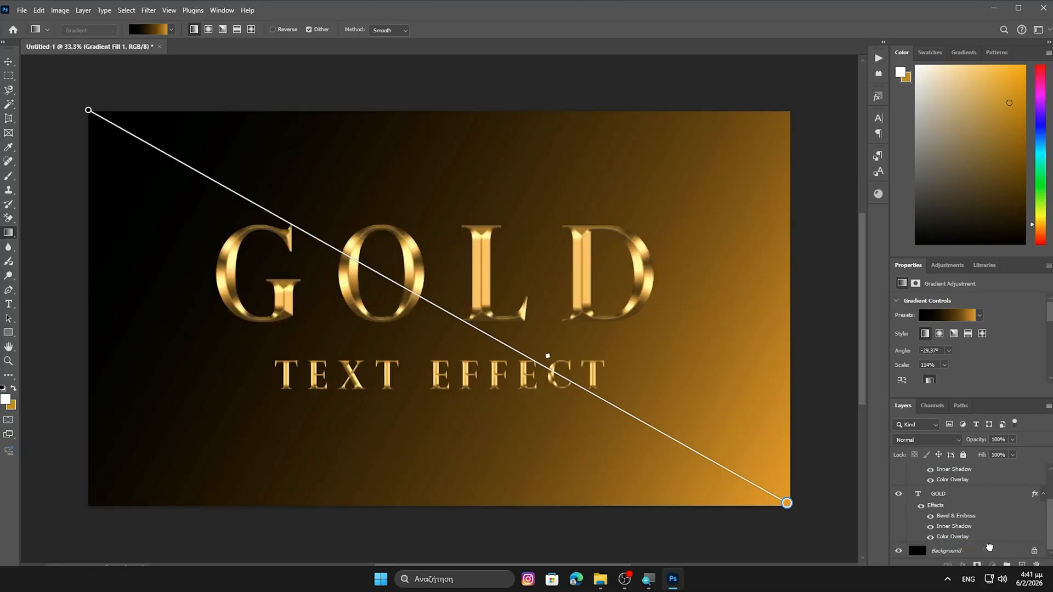
{"action": "left_click", "coordinate": [8, 62]}
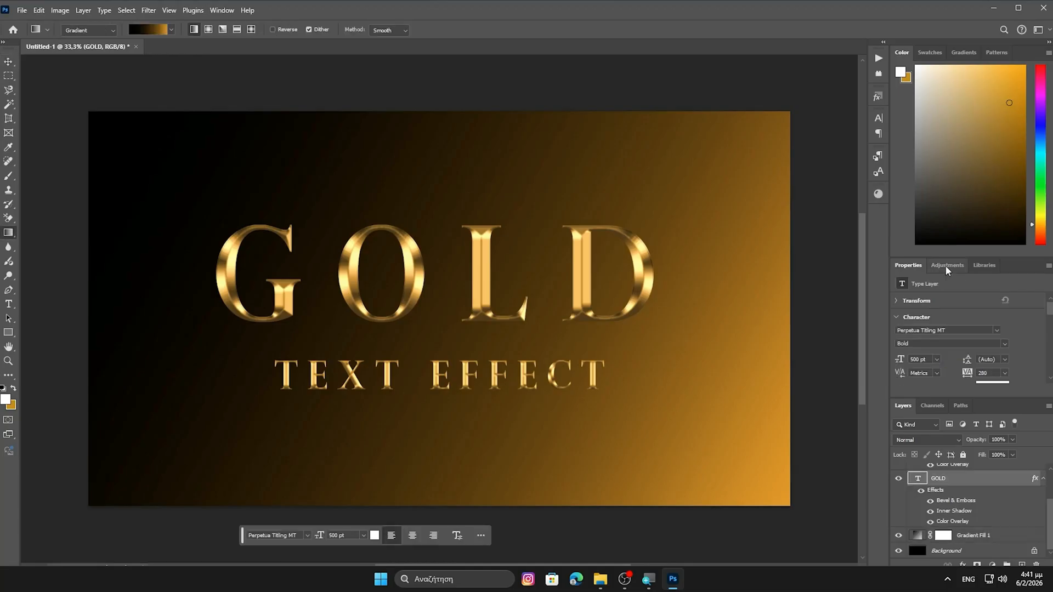
- Shift the colour midpoint of the background gradient fill slightly towards its gold end
{"action": "left_click", "coordinate": [946, 268]}
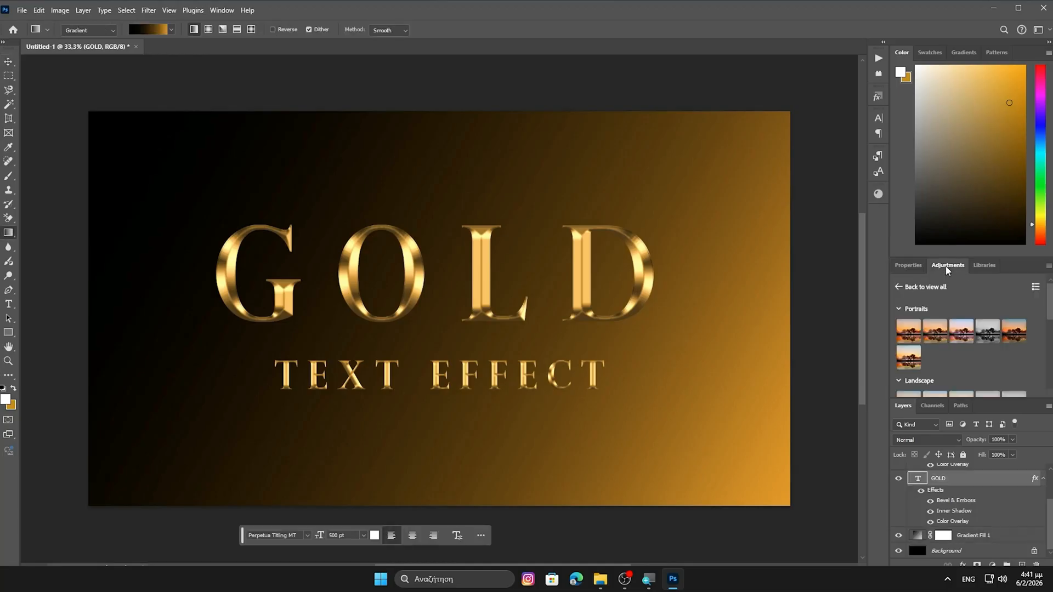
{"action": "left_click", "coordinate": [1012, 539]}
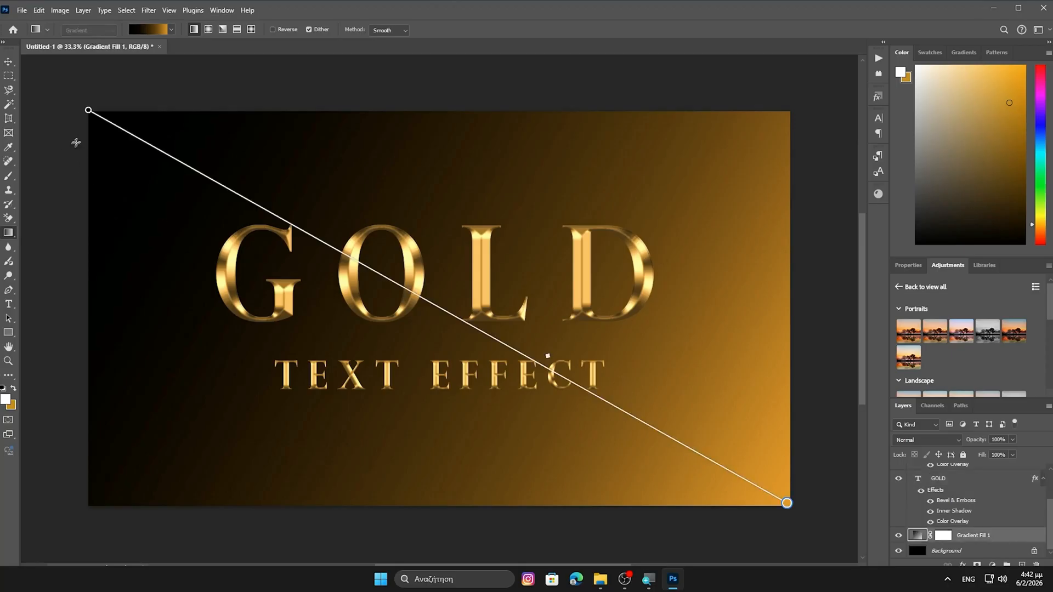
{"action": "left_click_drag", "start_coordinate": [547, 357], "coordinate": [560, 369]}
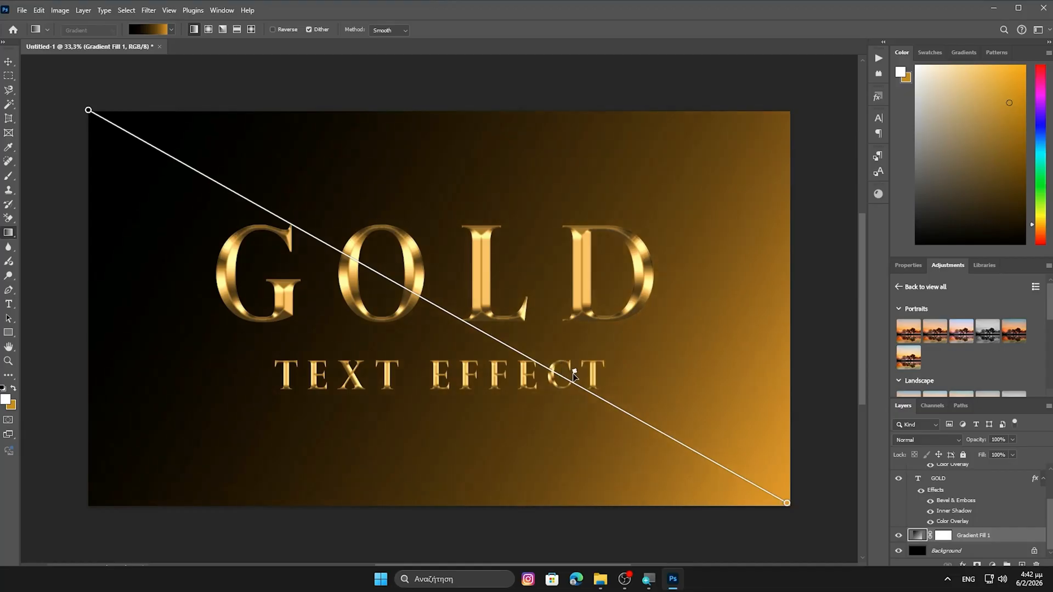
- Set the gradient's start colour to black (000000) with a hue of 37° and deselect the gradient layer
{"action": "double_click", "coordinate": [89, 112]}
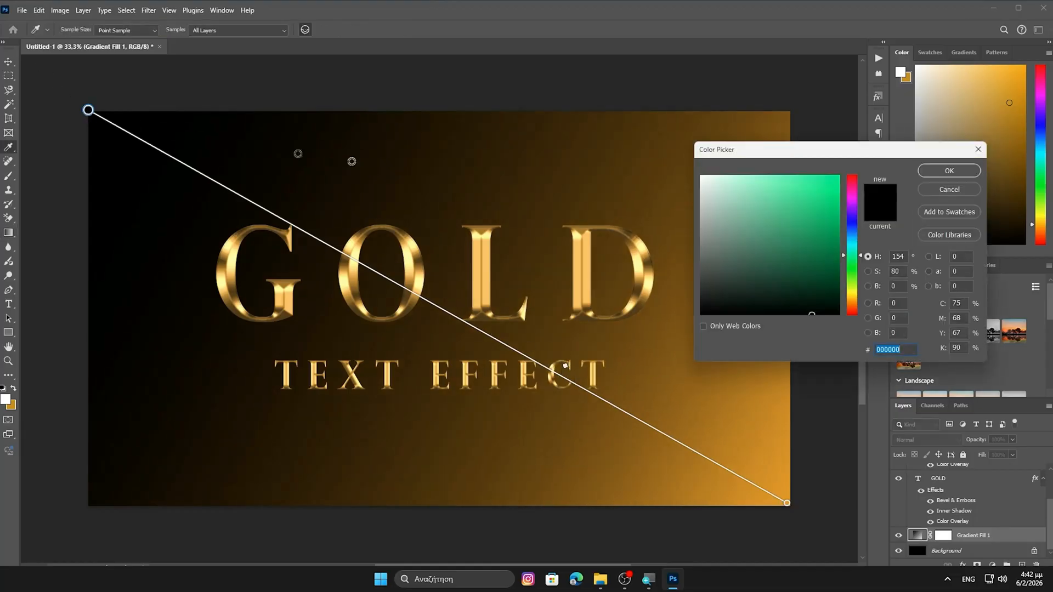
{"action": "left_click", "coordinate": [853, 299]}
{"action": "left_click_drag", "start_coordinate": [854, 301], "coordinate": [853, 306]}
{"action": "left_click_drag", "start_coordinate": [762, 302], "coordinate": [683, 330]}
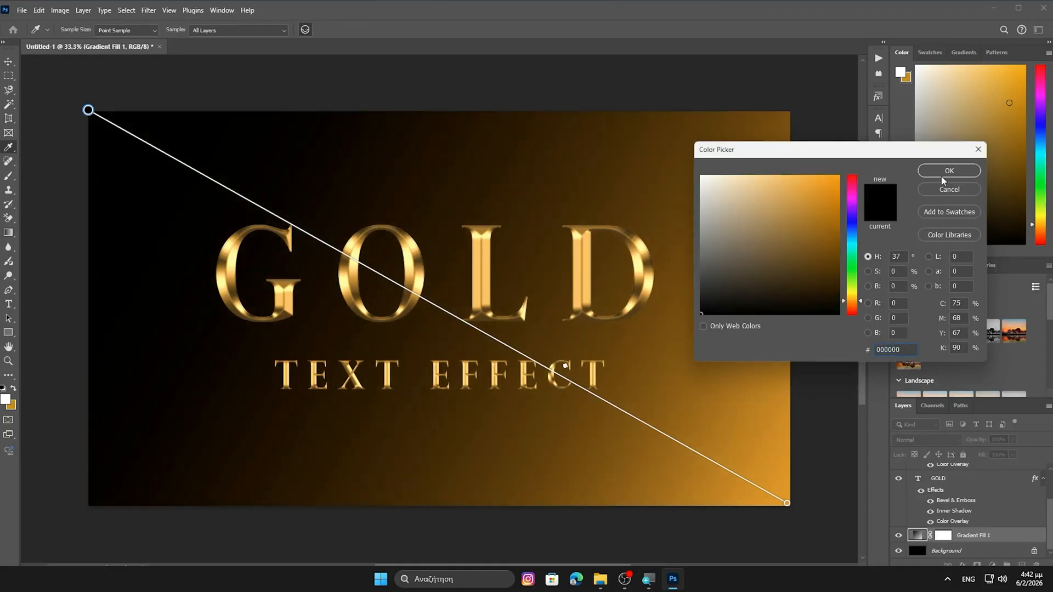
{"action": "left_click", "coordinate": [976, 168]}
{"action": "left_click", "coordinate": [9, 61]}
{"action": "left_click", "coordinate": [369, 87]}
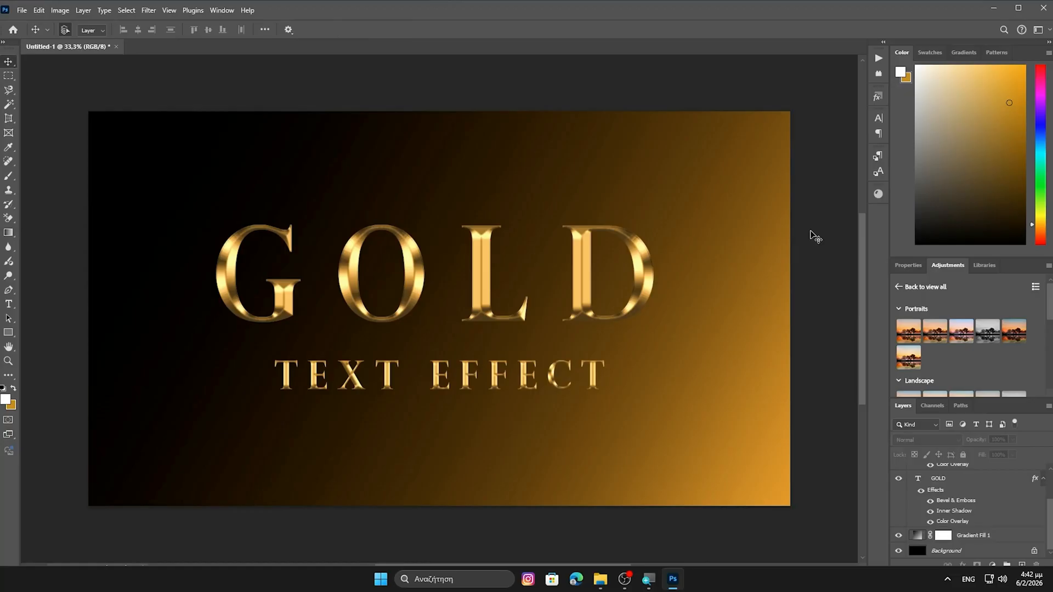
- Compare gradient styles such as Linear and Diamond on the gradient fill layer, set it to Reflected, and deselect the layer
{"action": "left_click", "coordinate": [910, 268]}
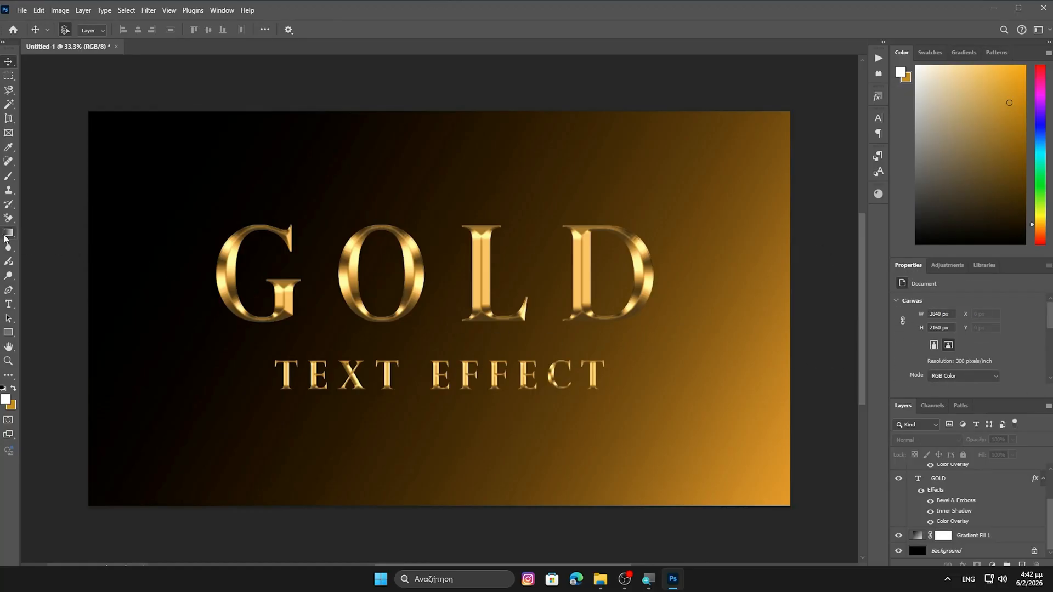
{"action": "left_click", "coordinate": [1009, 541]}
{"action": "left_click", "coordinate": [940, 334]}
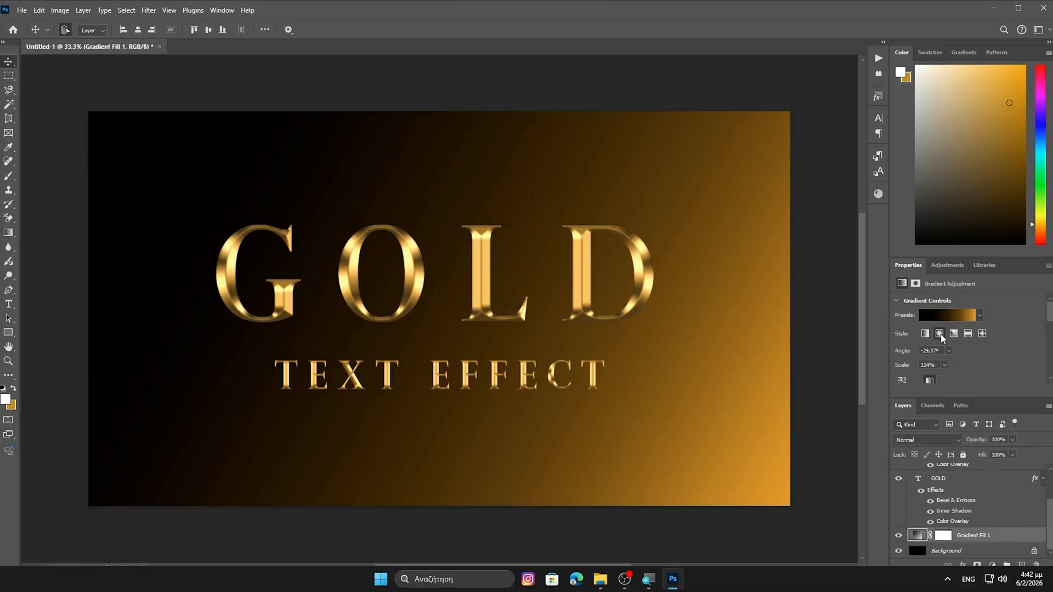
{"action": "left_click", "coordinate": [969, 334]}
{"action": "left_click", "coordinate": [984, 335]}
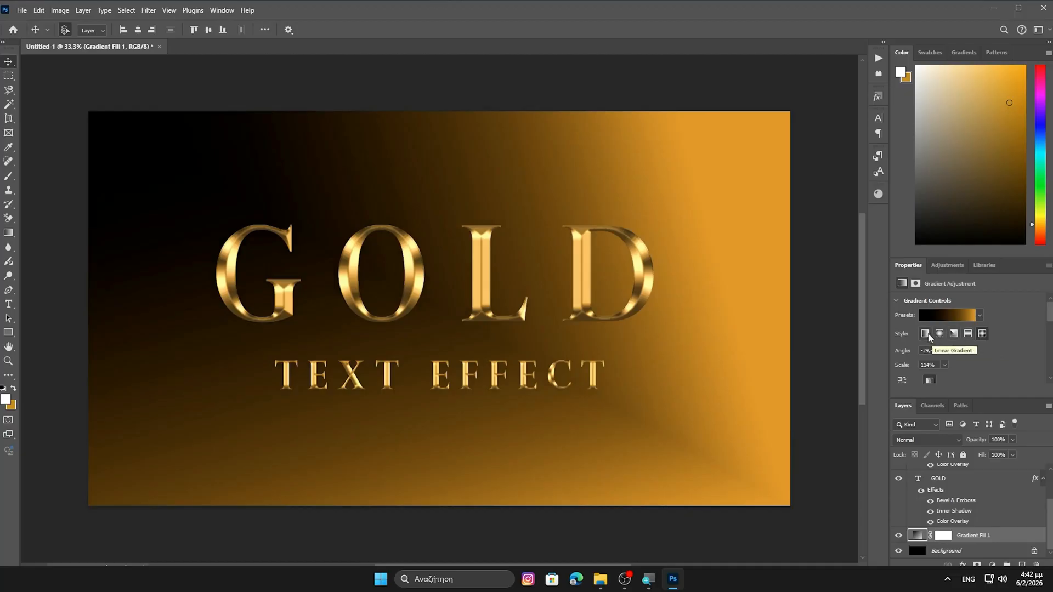
{"action": "left_click", "coordinate": [927, 335]}
{"action": "left_click", "coordinate": [984, 335]}
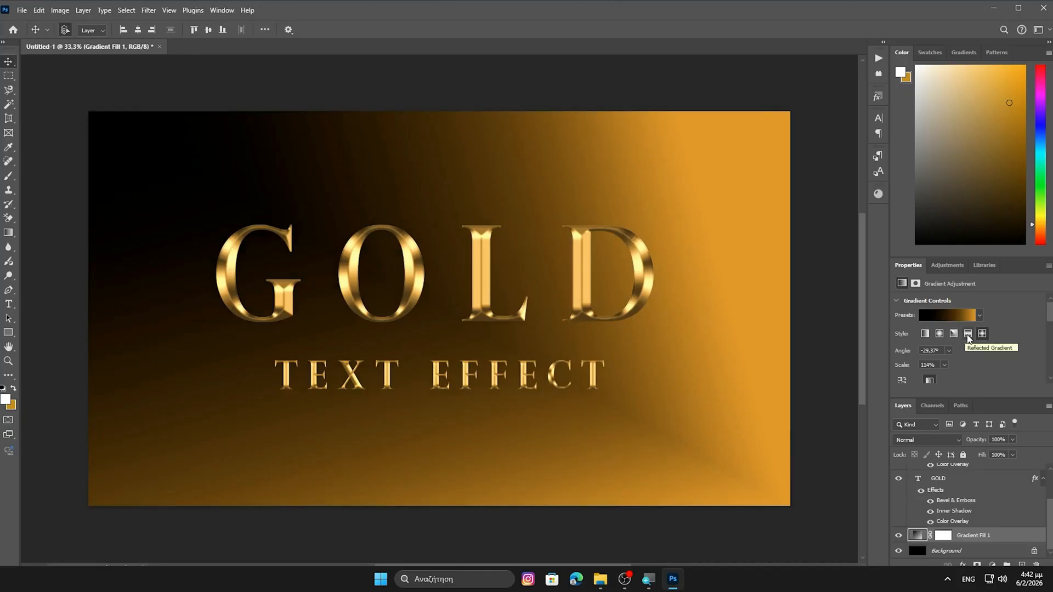
{"action": "left_click", "coordinate": [969, 337]}
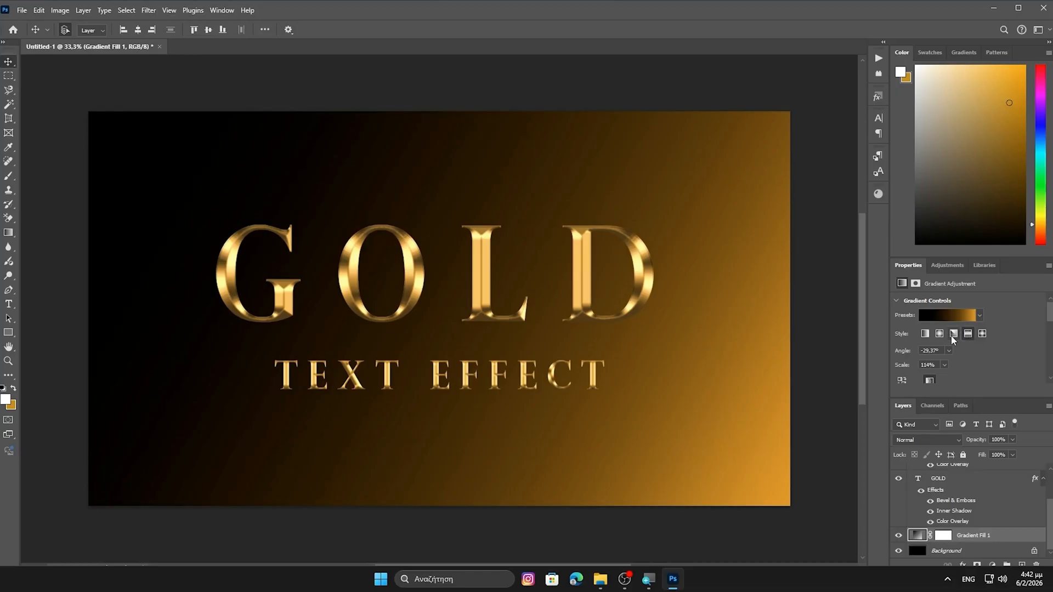
{"action": "left_click", "coordinate": [809, 148]}
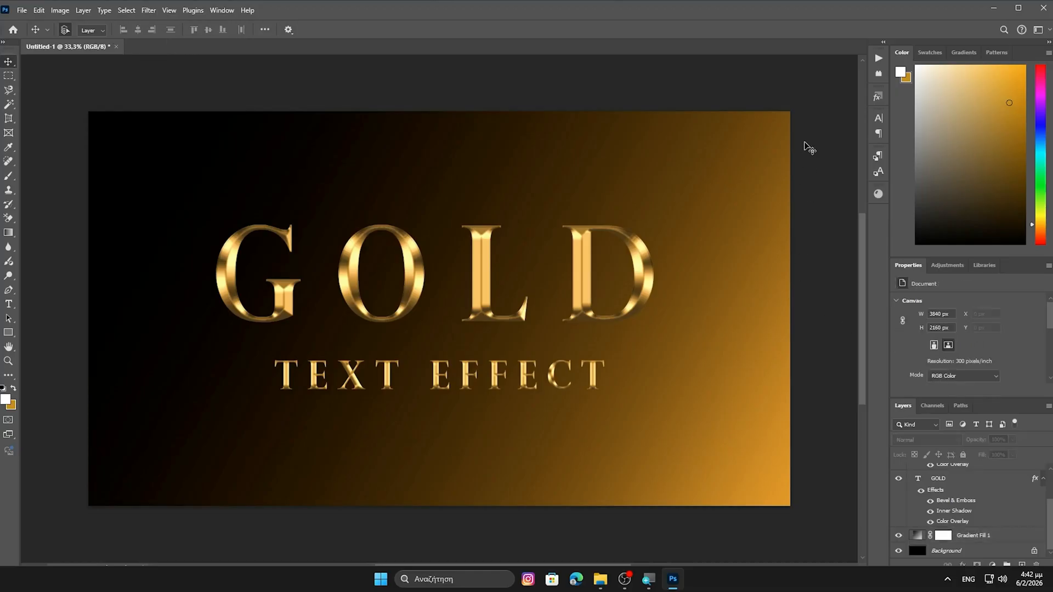